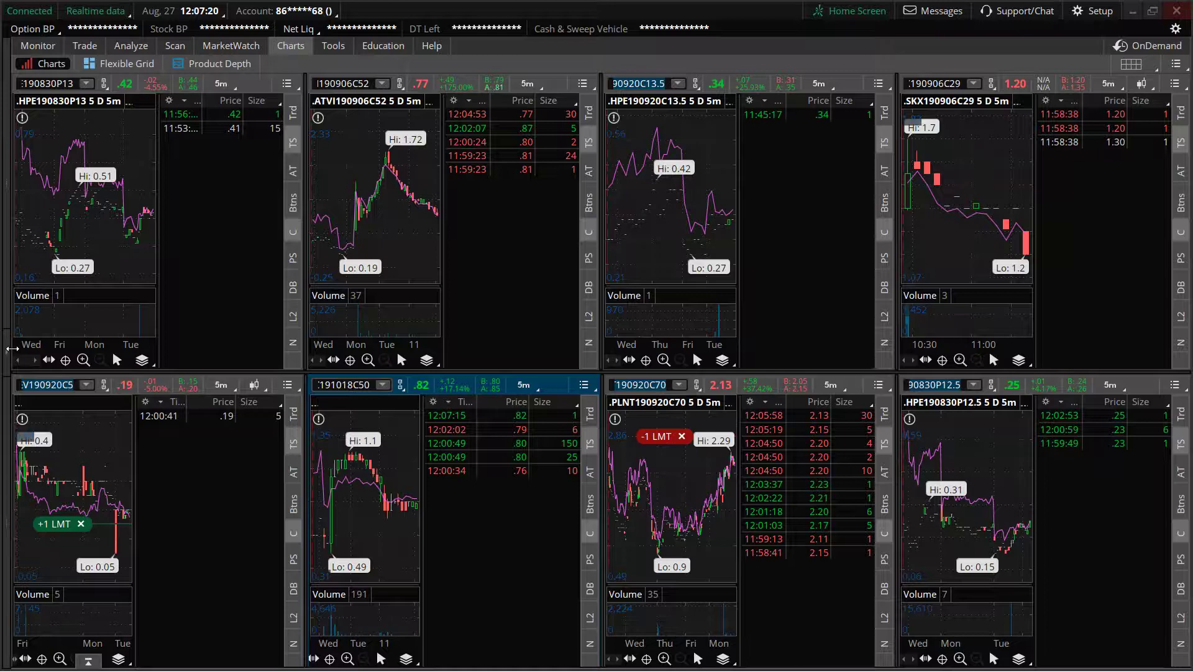
Widen the left sidebar so account info and the Cannabis watchlist appear beside the charts.
drag(10, 350, 71, 360)
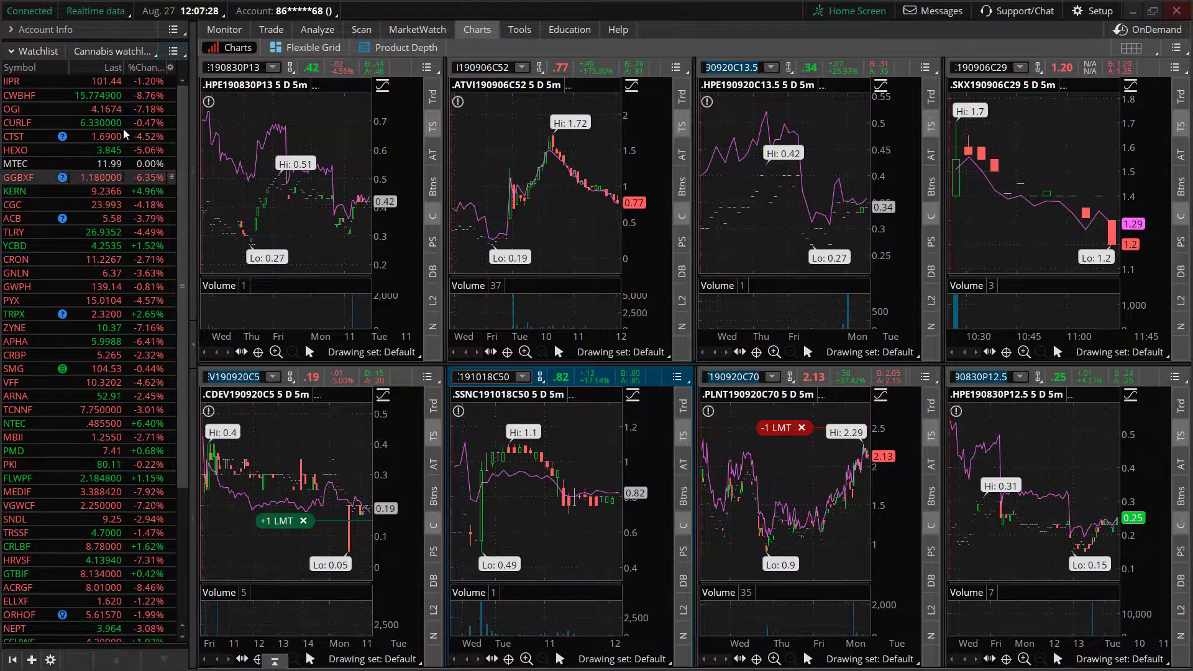
Collapse the Cannabis panel, add a Watchlist gadget, and detach it into its own window.
click(12, 51)
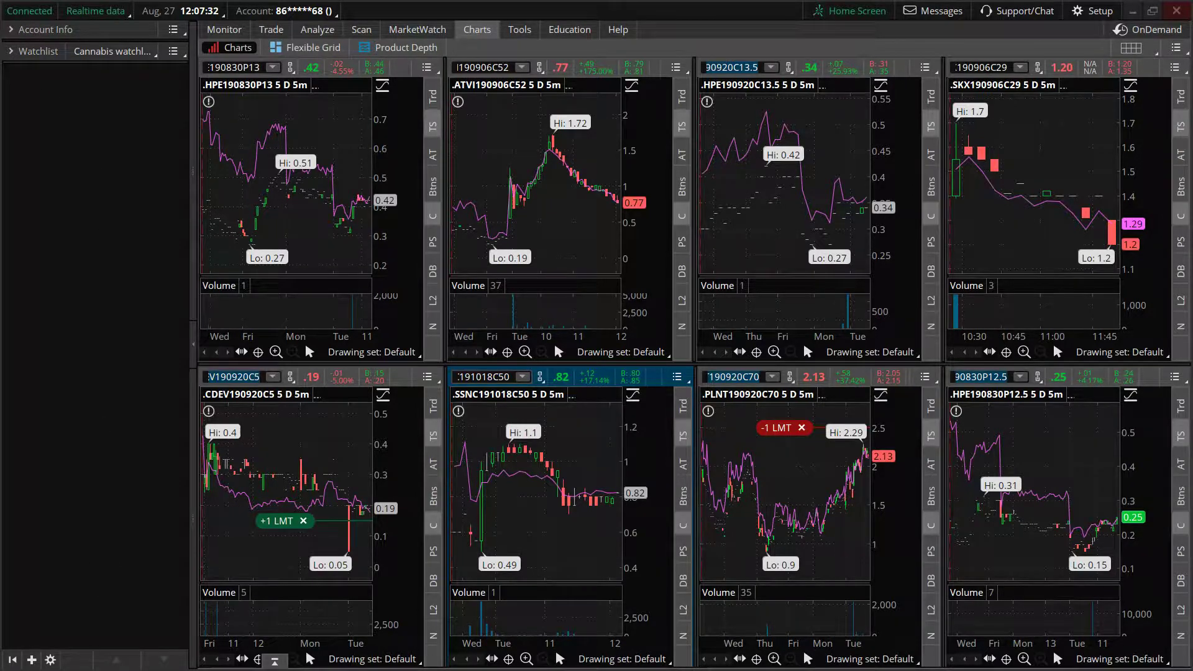
click(30, 660)
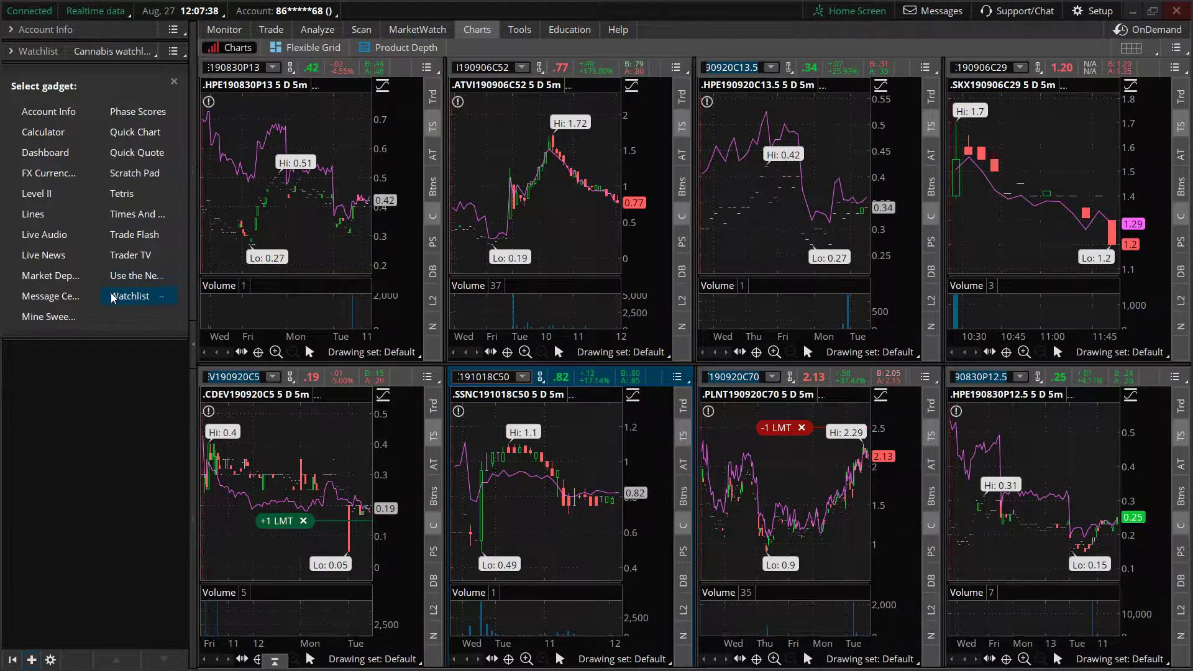
click(127, 297)
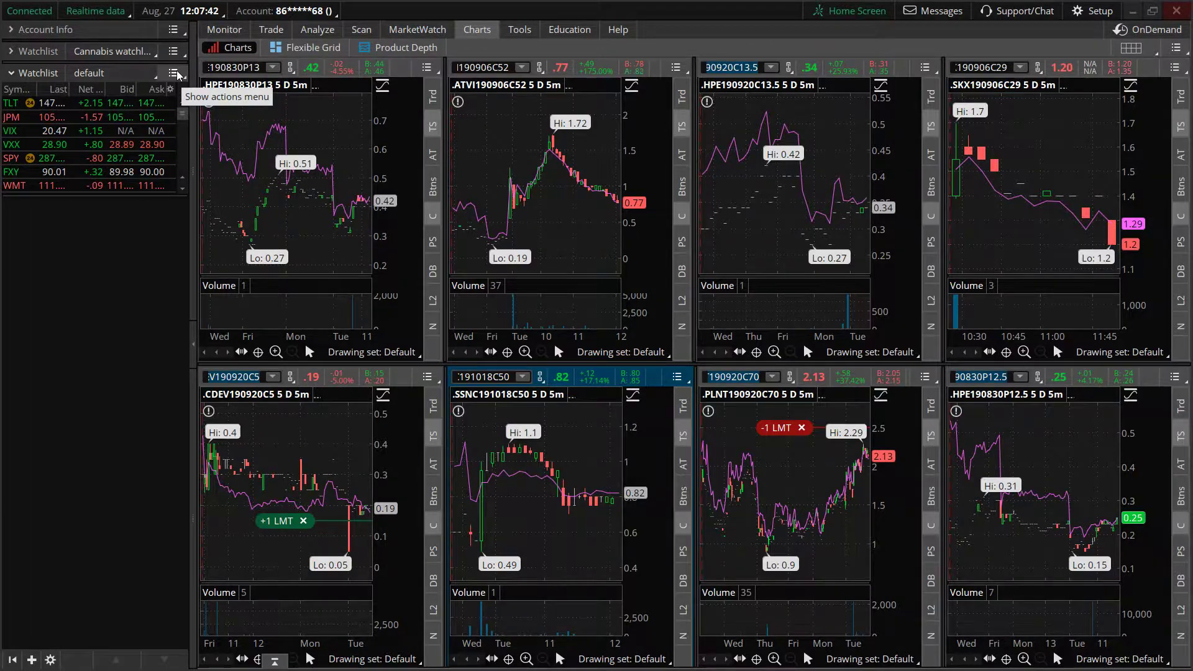
click(178, 75)
click(178, 100)
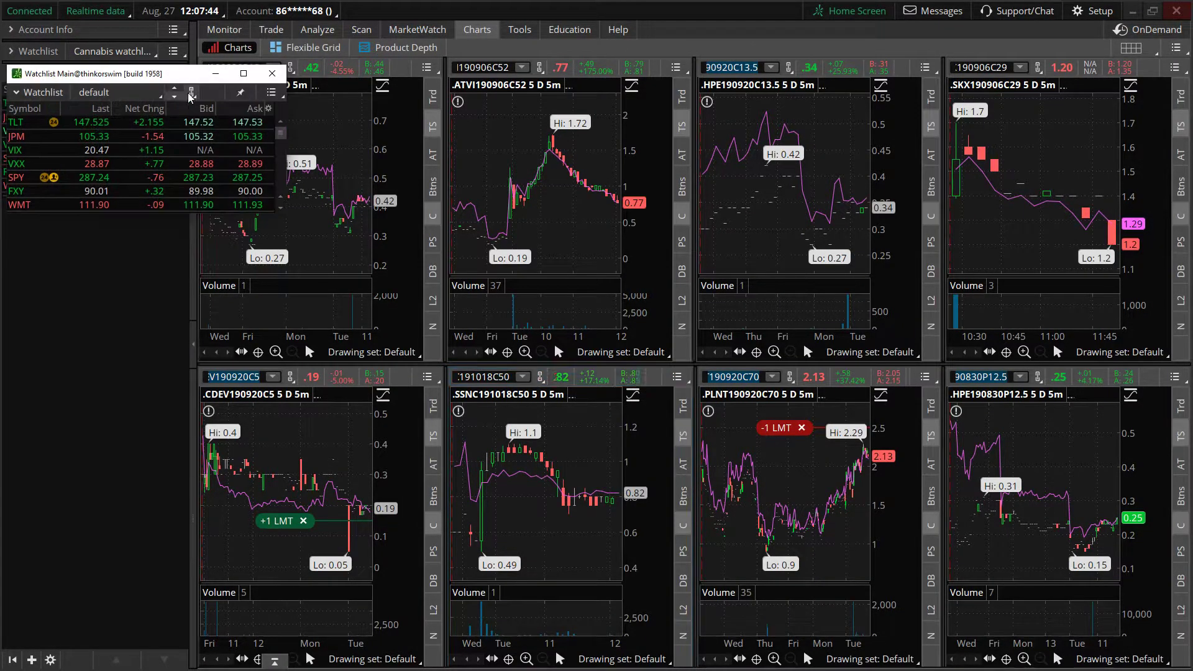
Maximize the detached watchlist window and switch it to the personal spx list.
double_click(443, 111)
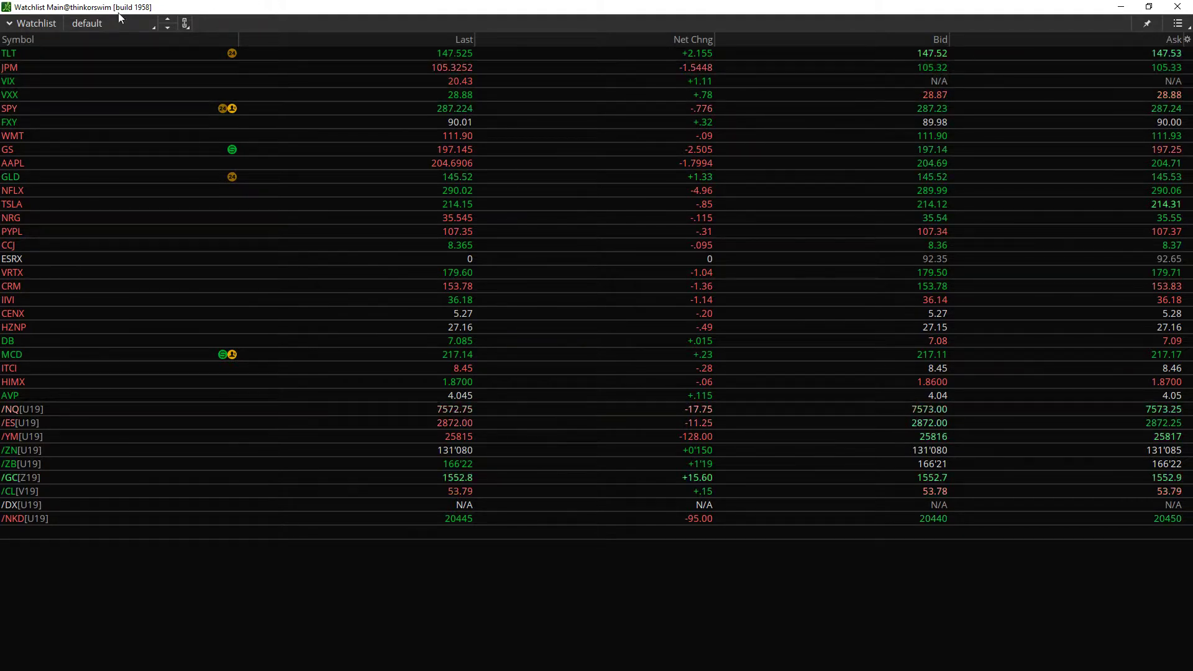
click(101, 24)
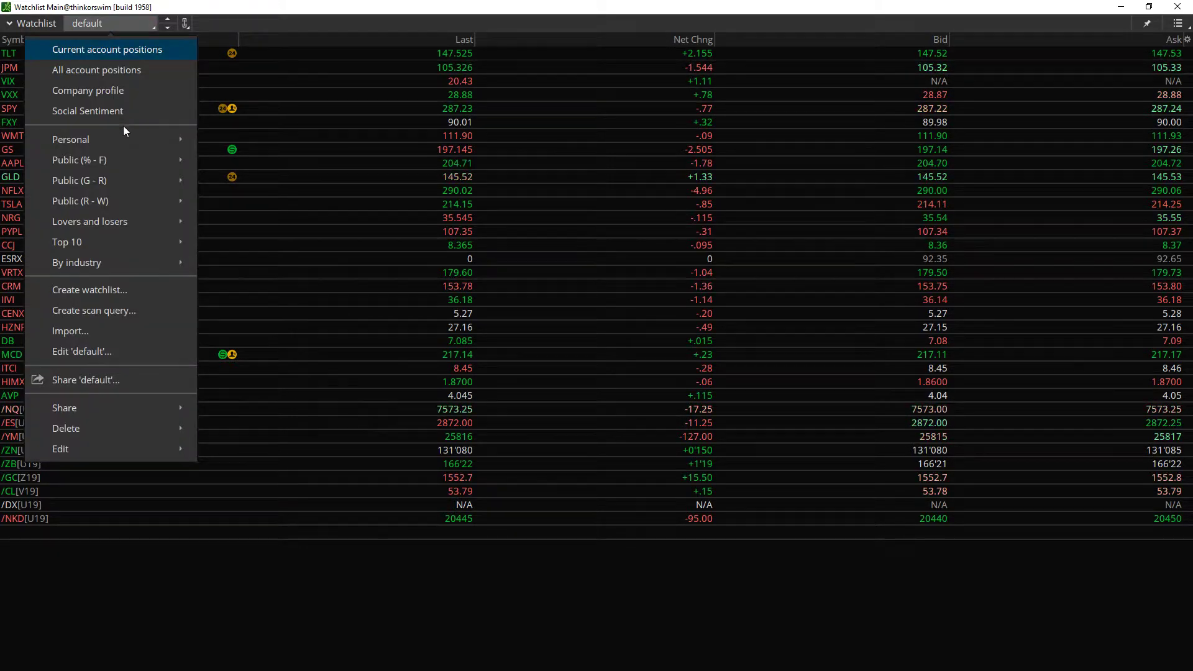
mouse_move(123, 136)
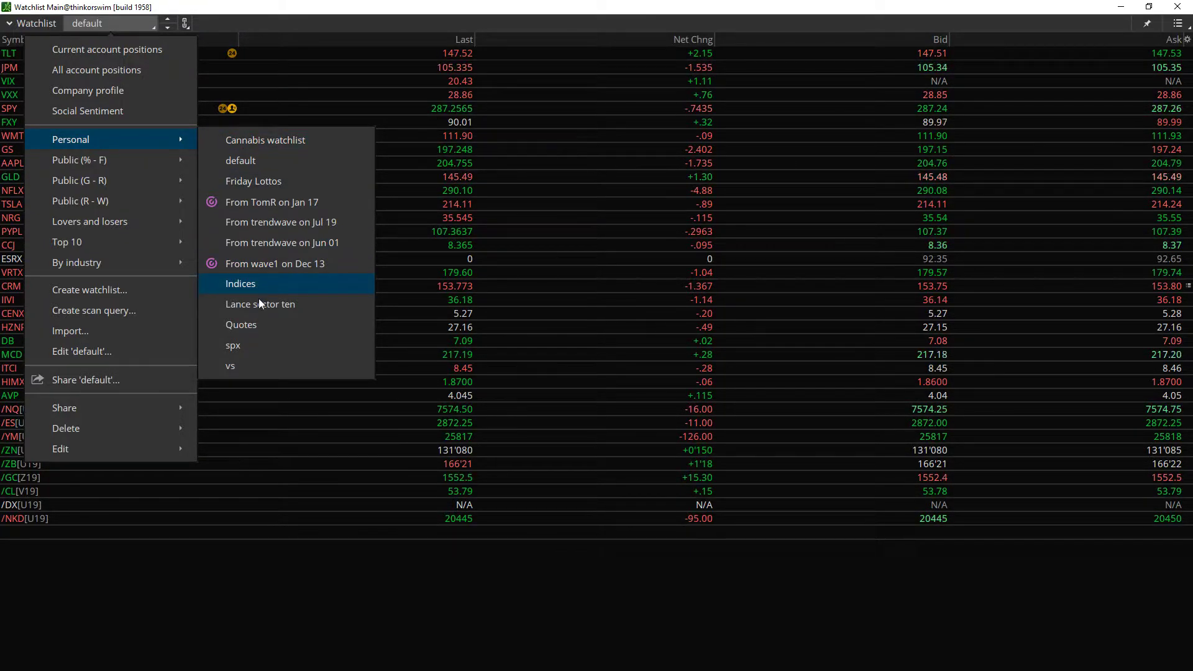
click(244, 346)
click(102, 21)
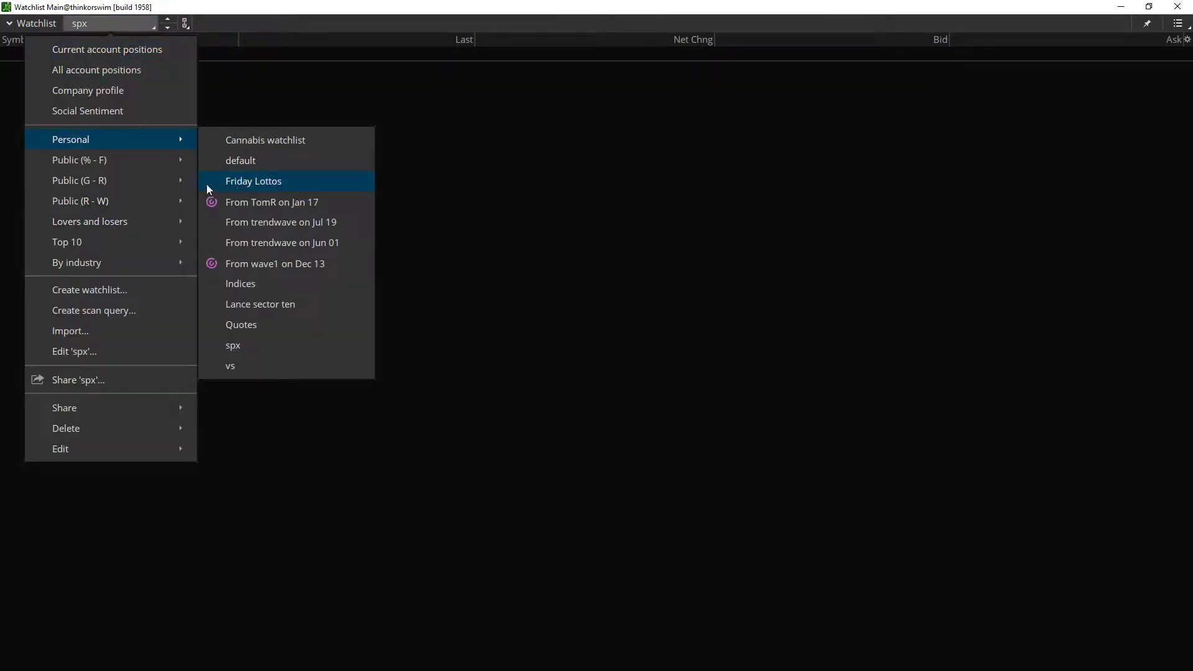
Start a new watchlist named 'new watchlist for trading'.
click(119, 290)
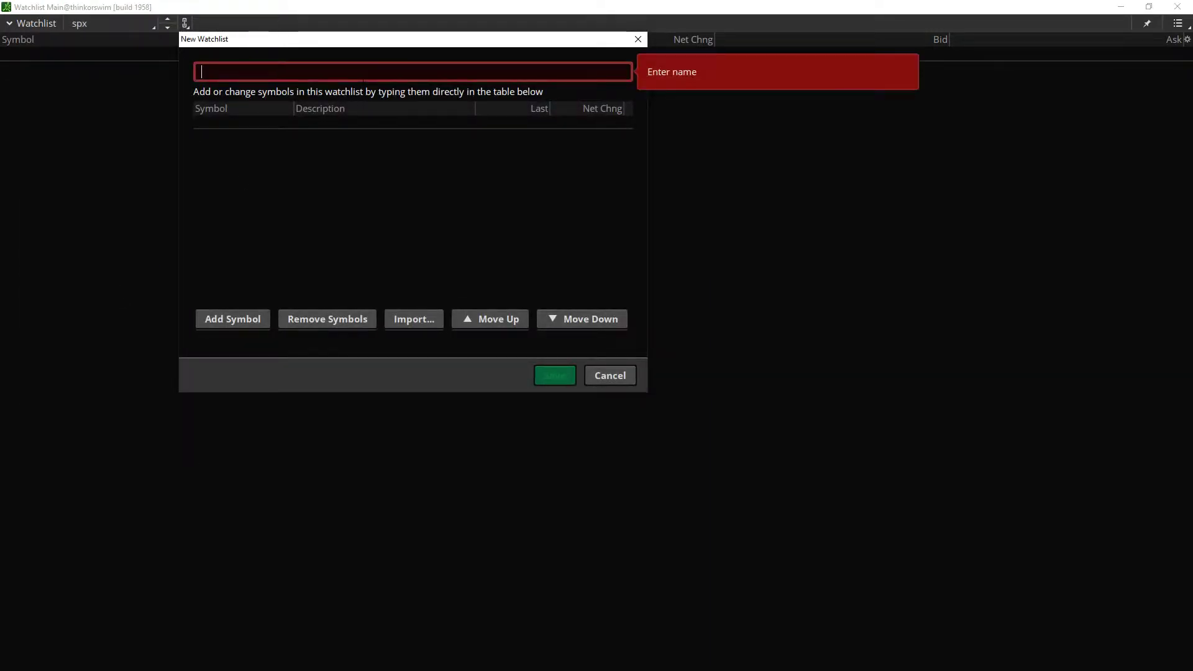
text(new watchlist for trading)
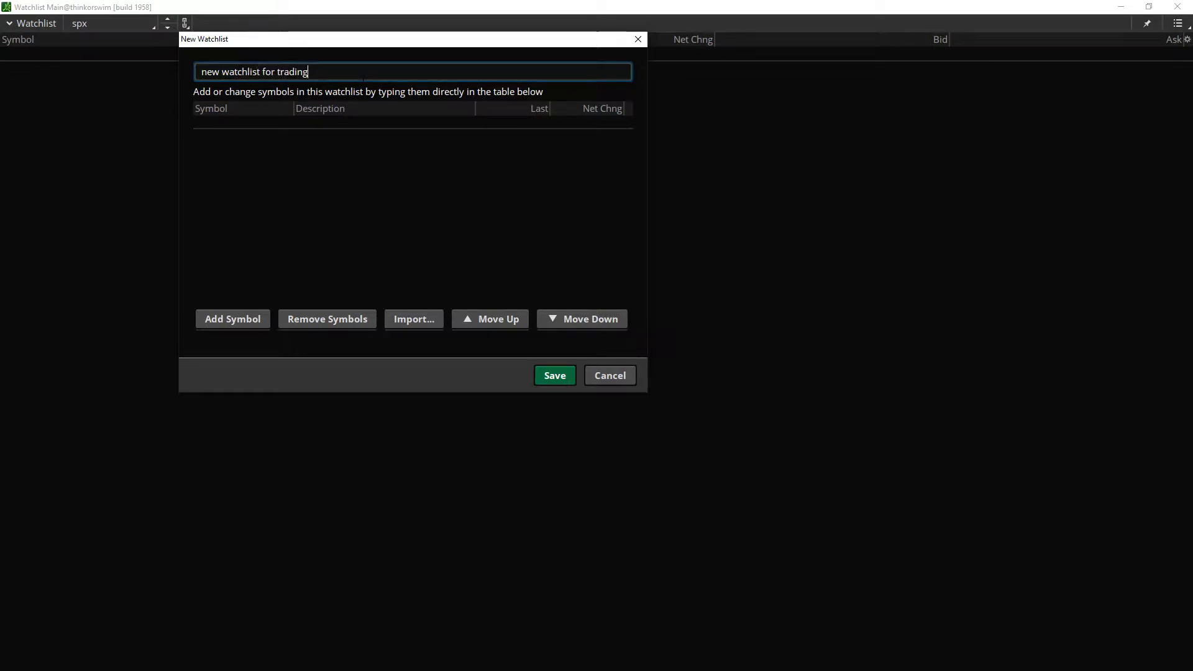
key(Tab)
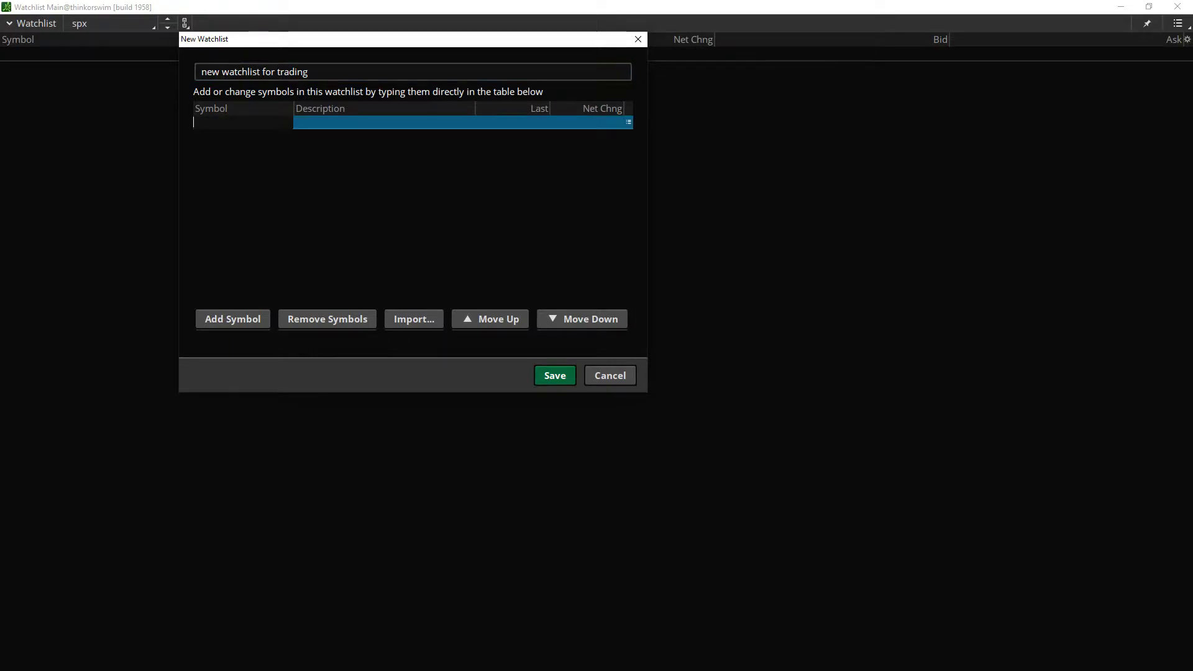
Enter the symbols AAPL, FB, AMZN and MSFT into the new watchlist.
key(Return)
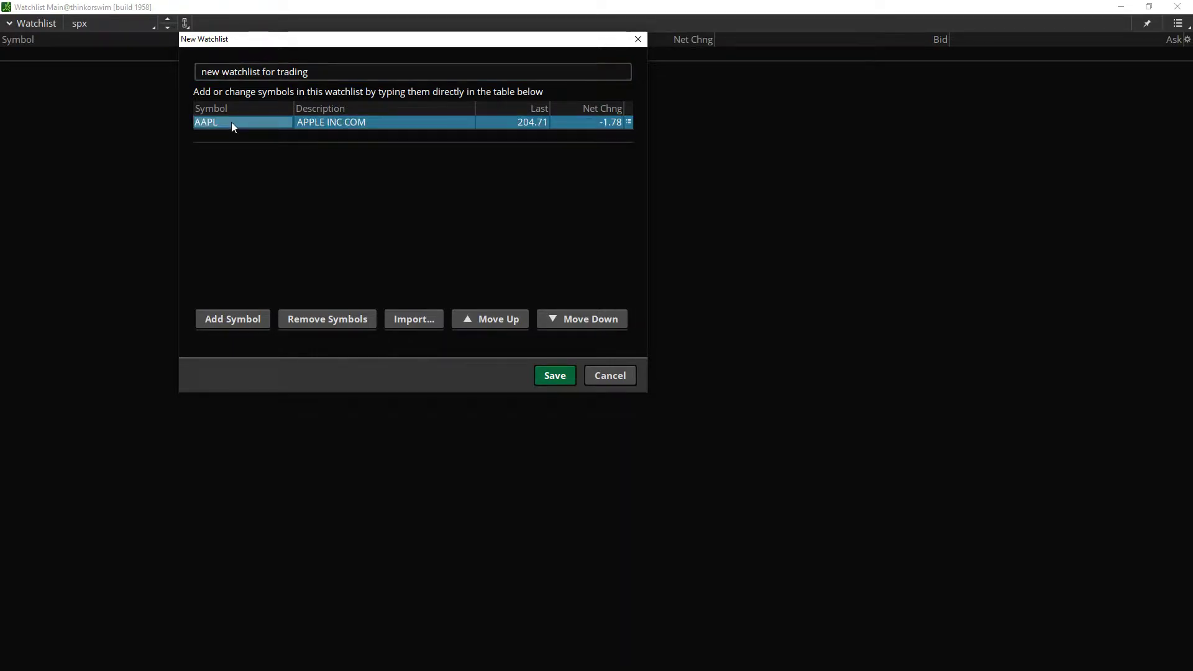
key(Return)
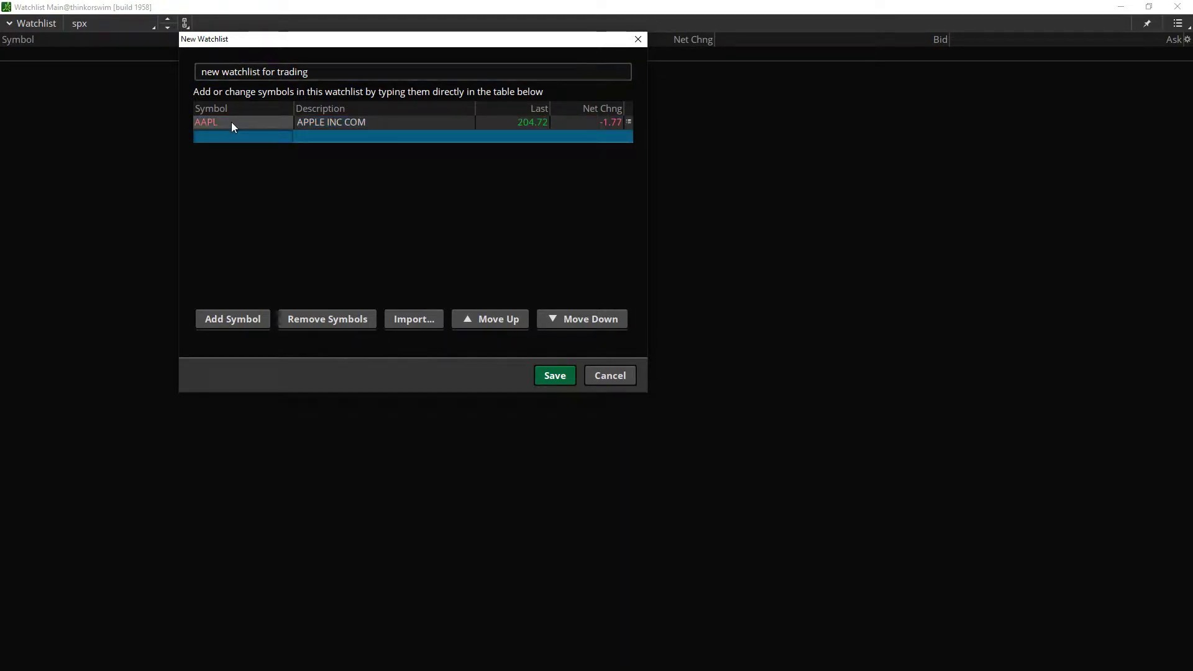
text(FB)
key(Return)
text(AM)
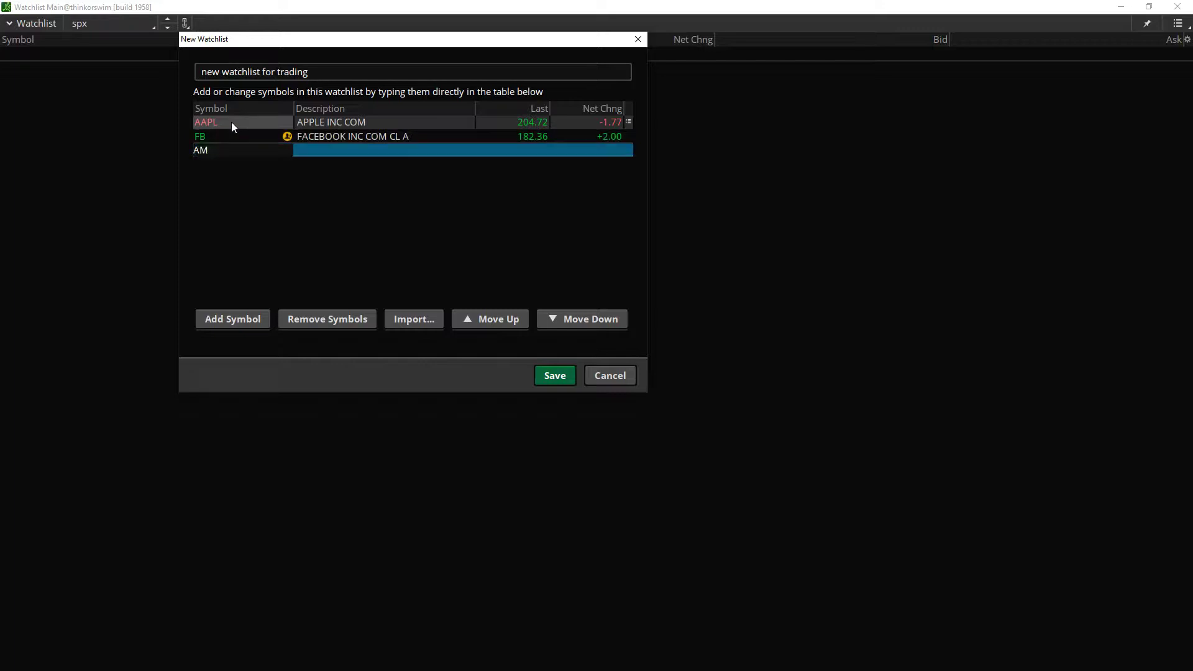
text(ZN)
key(Return)
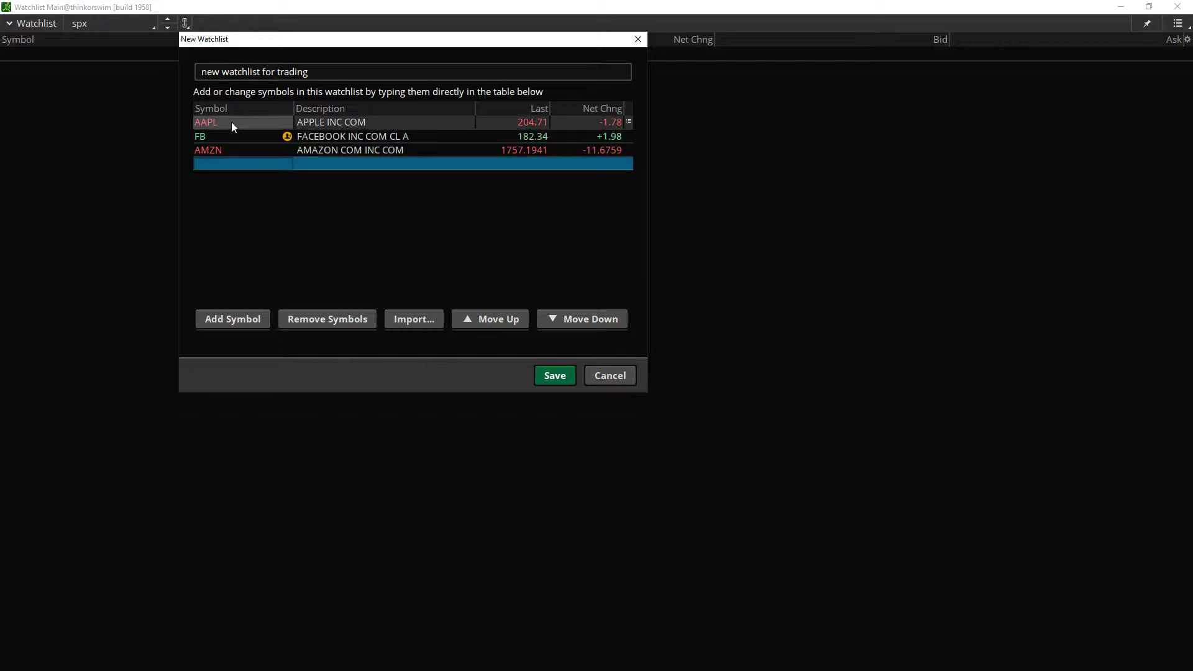
text(MSFT)
key(Return)
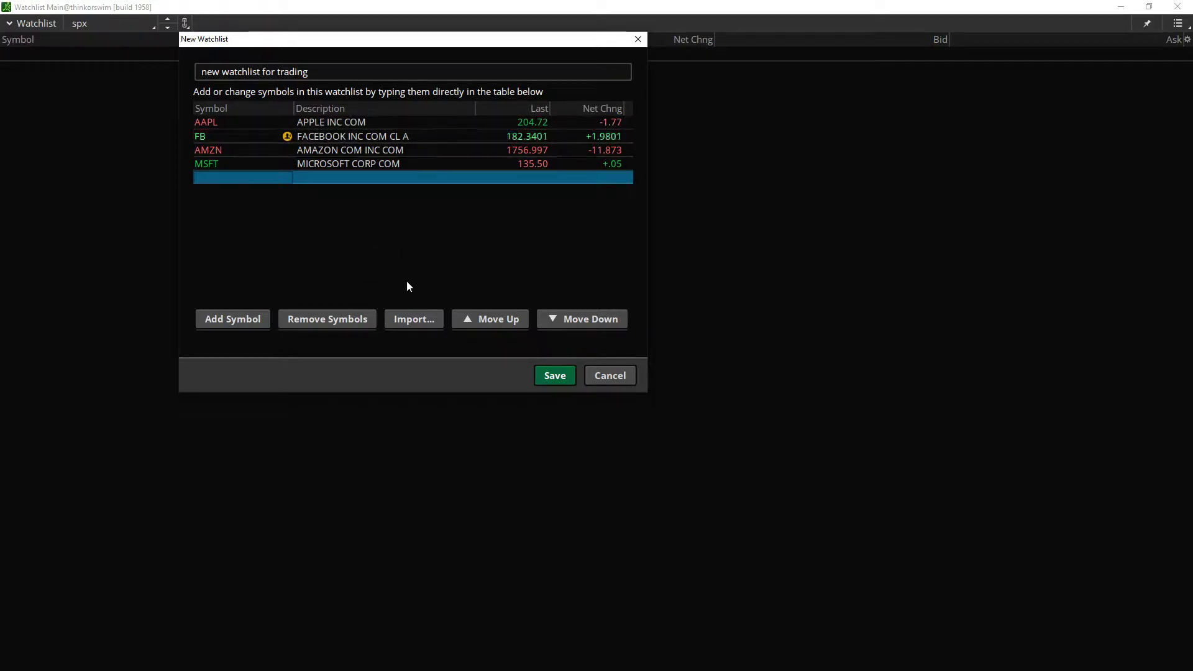
click(405, 320)
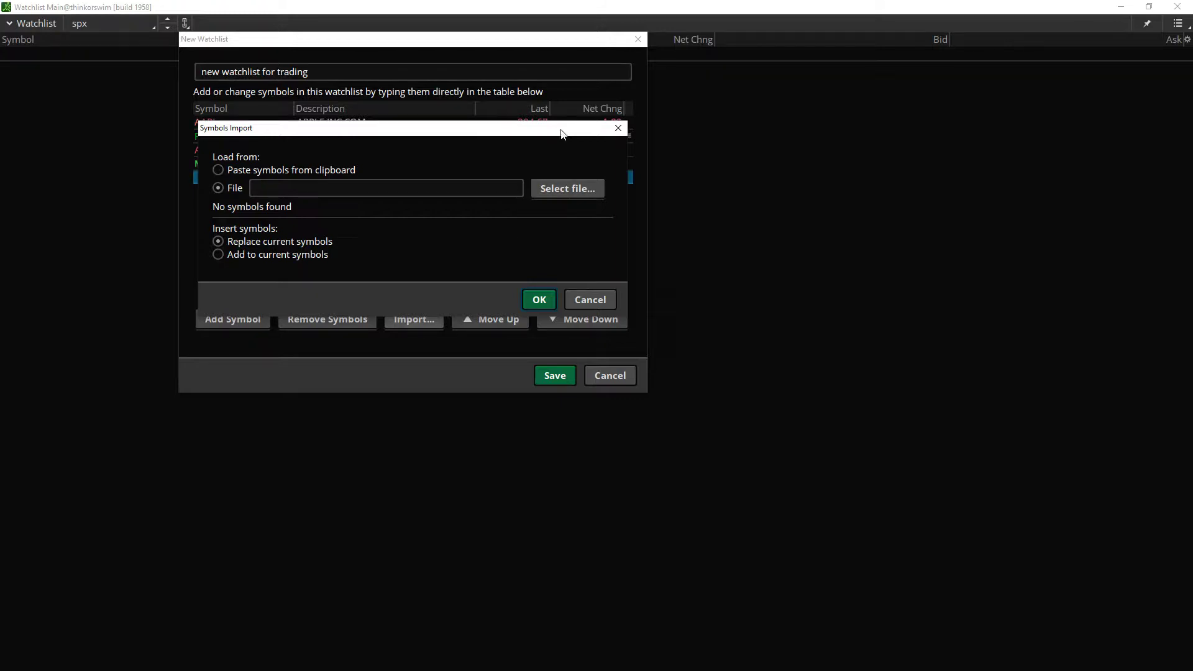
drag(561, 132, 659, 159)
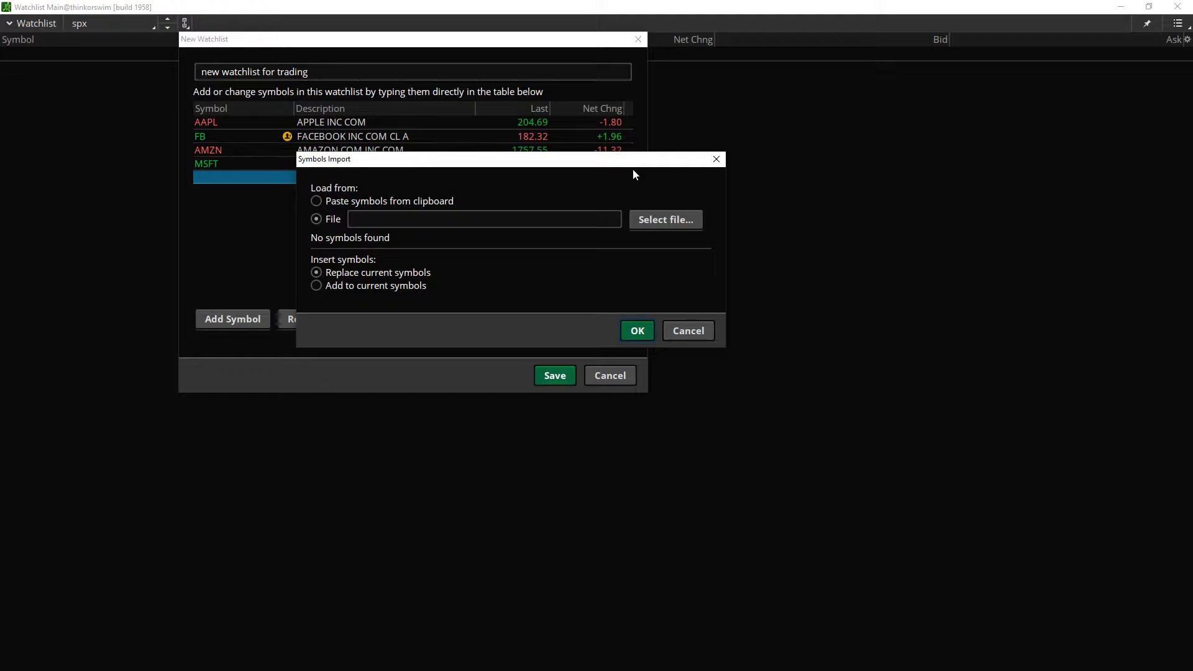
click(678, 219)
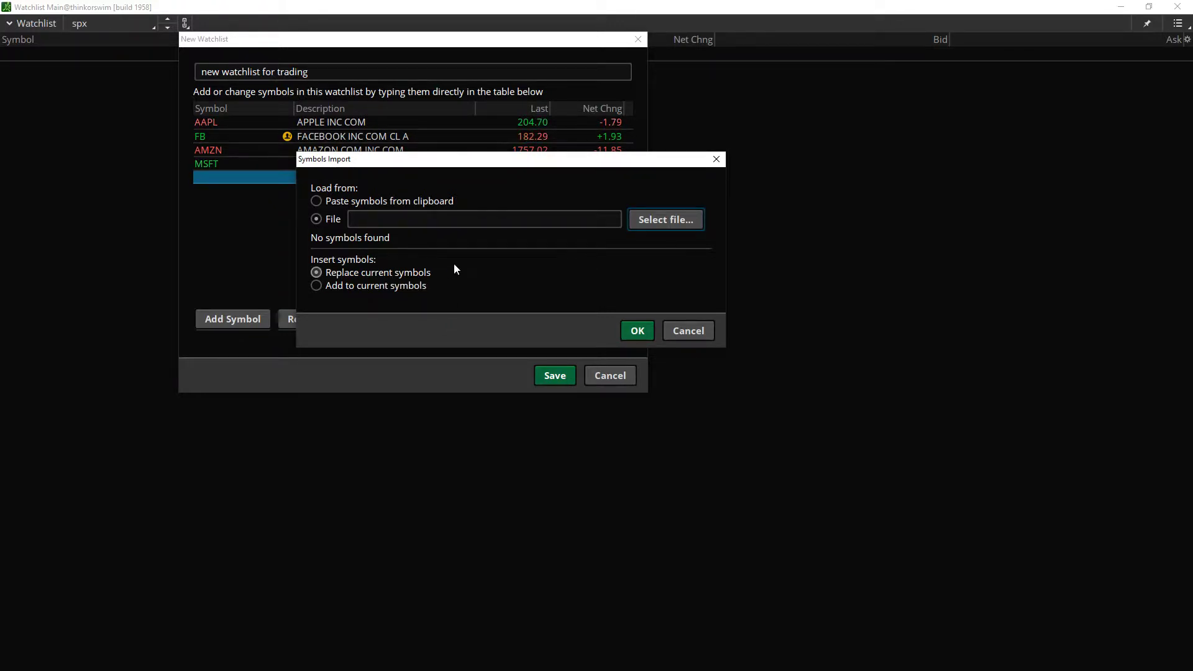
click(666, 330)
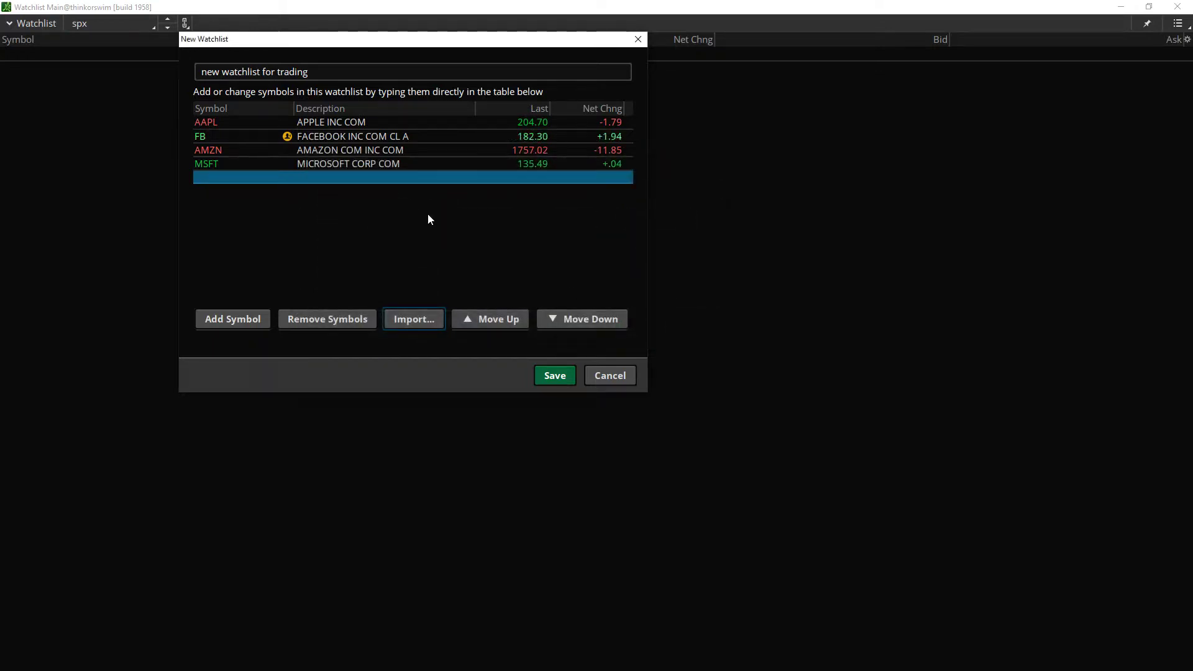
Save the new watchlist and bring up its column options.
click(553, 377)
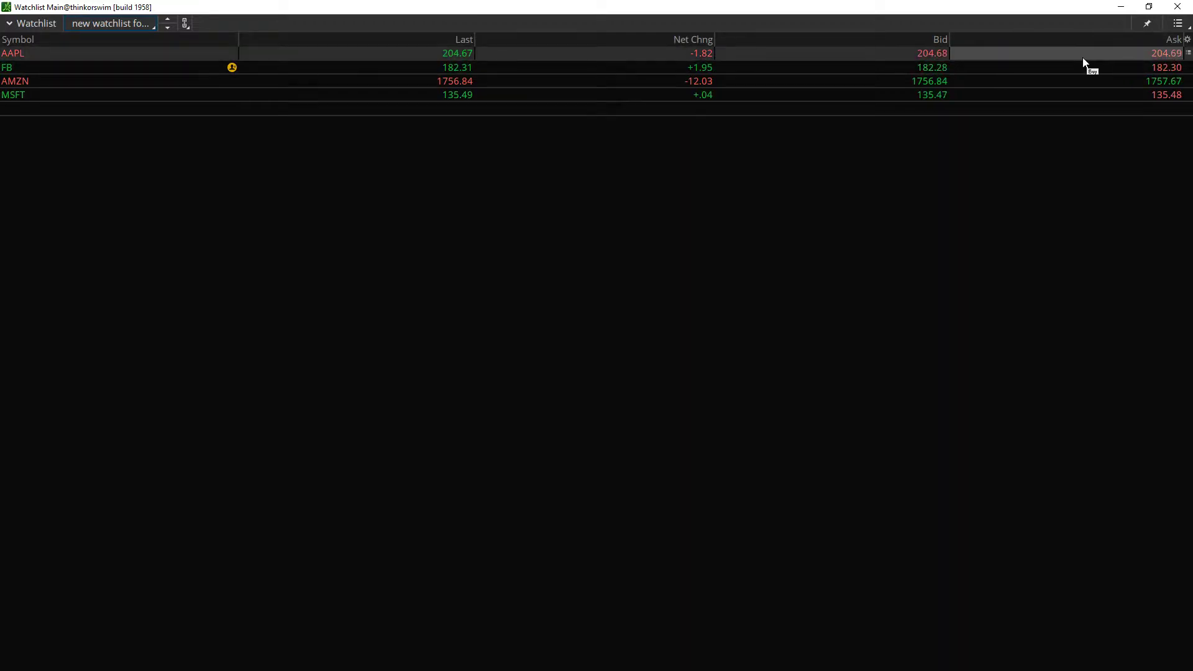
click(1188, 41)
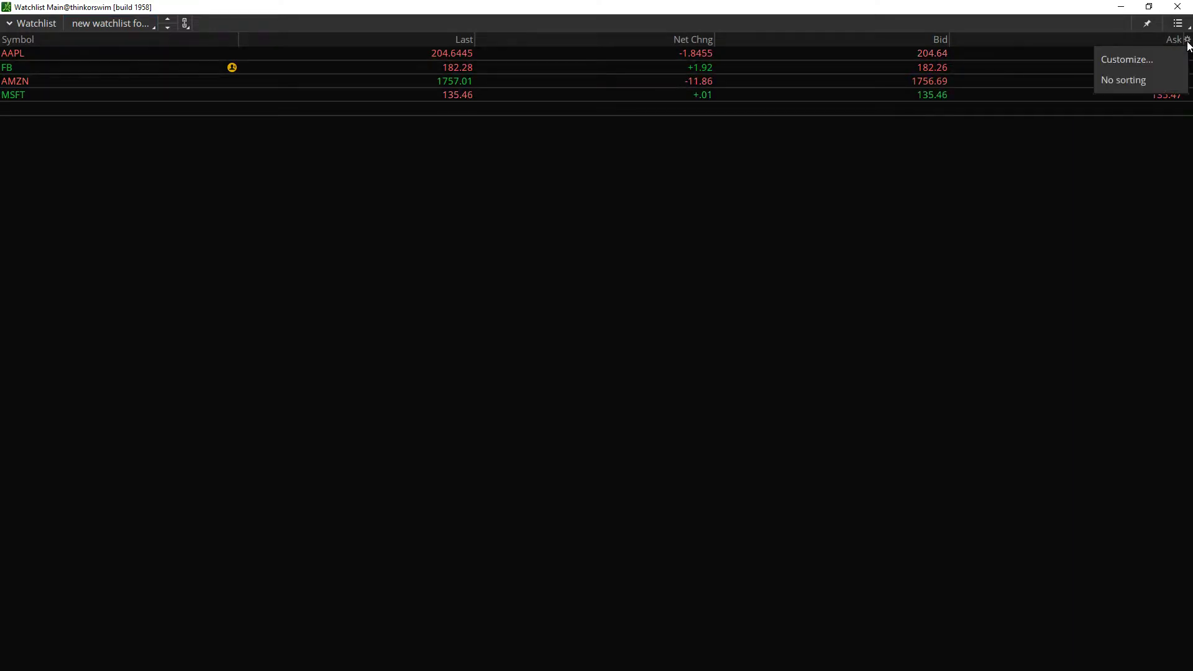
Open the column customizer and add % Change to the current column set.
click(1149, 61)
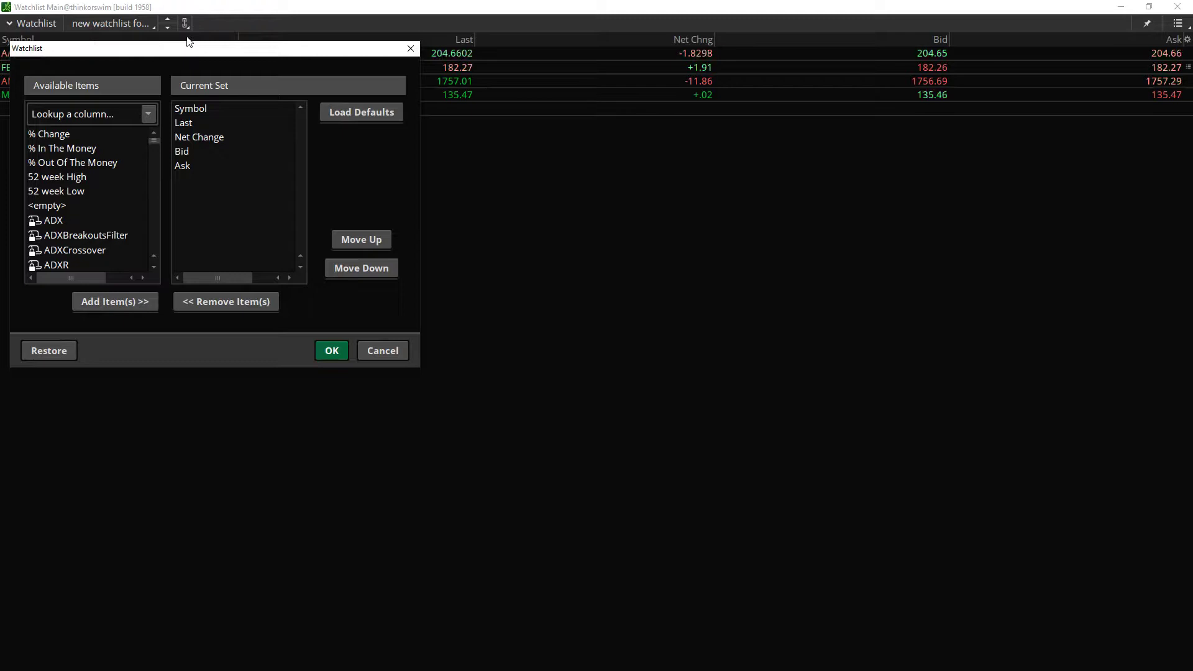
drag(185, 45, 513, 68)
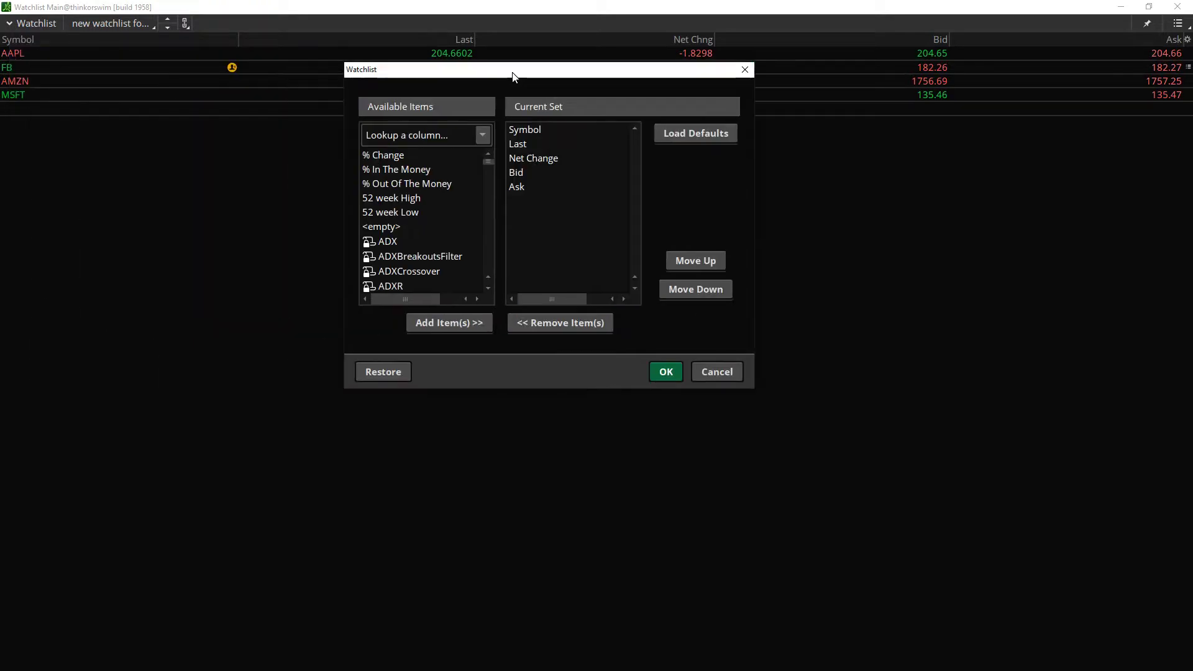
double_click(430, 157)
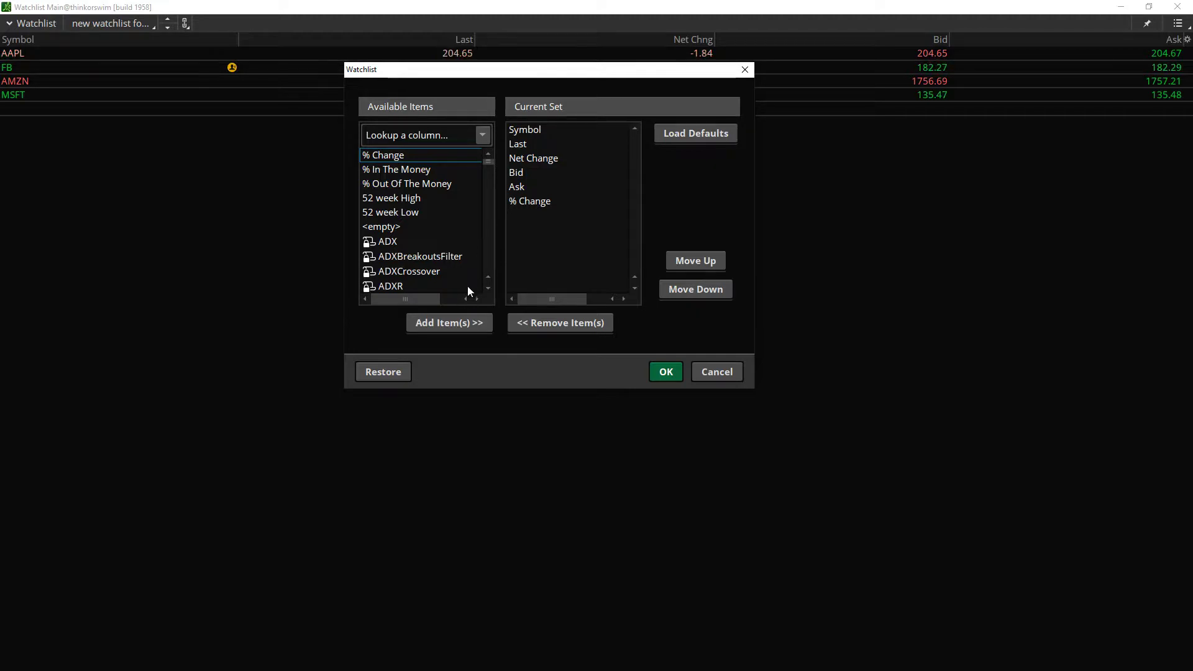
click(486, 230)
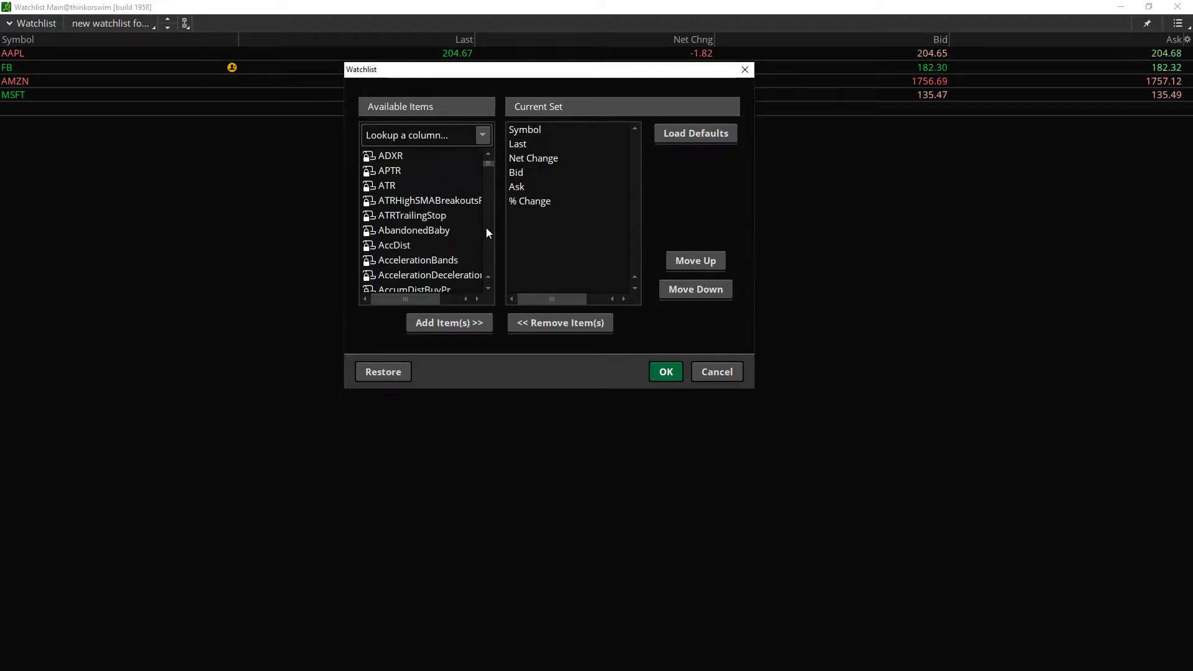
click(486, 231)
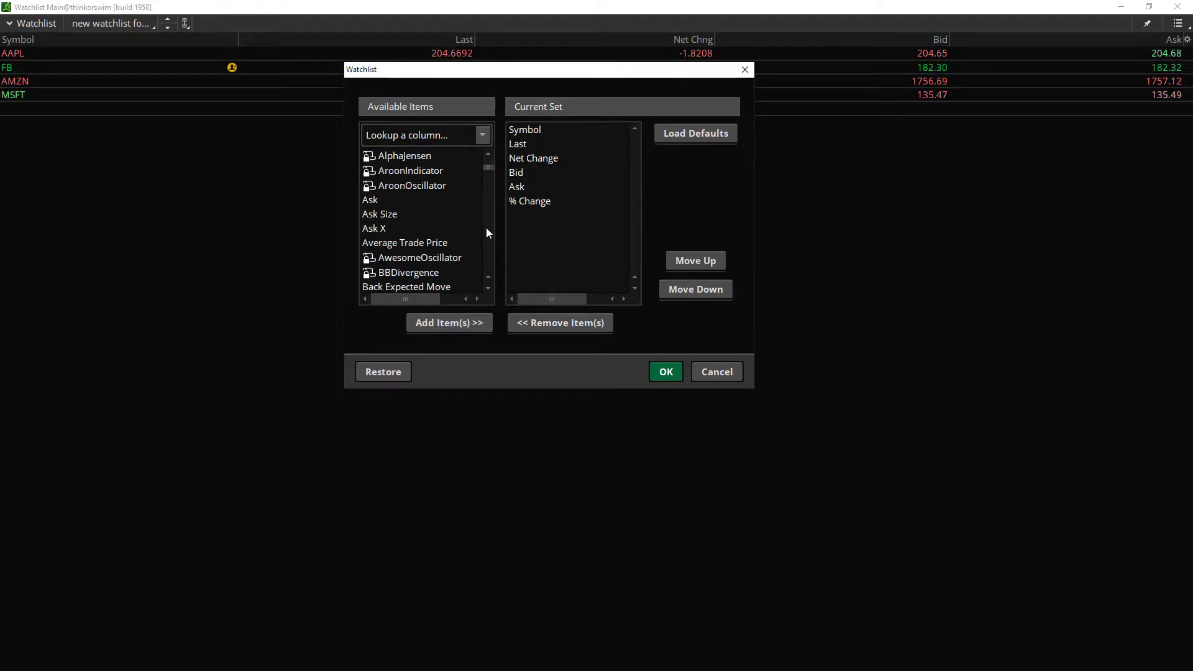
click(487, 228)
click(486, 227)
click(486, 228)
click(486, 228)
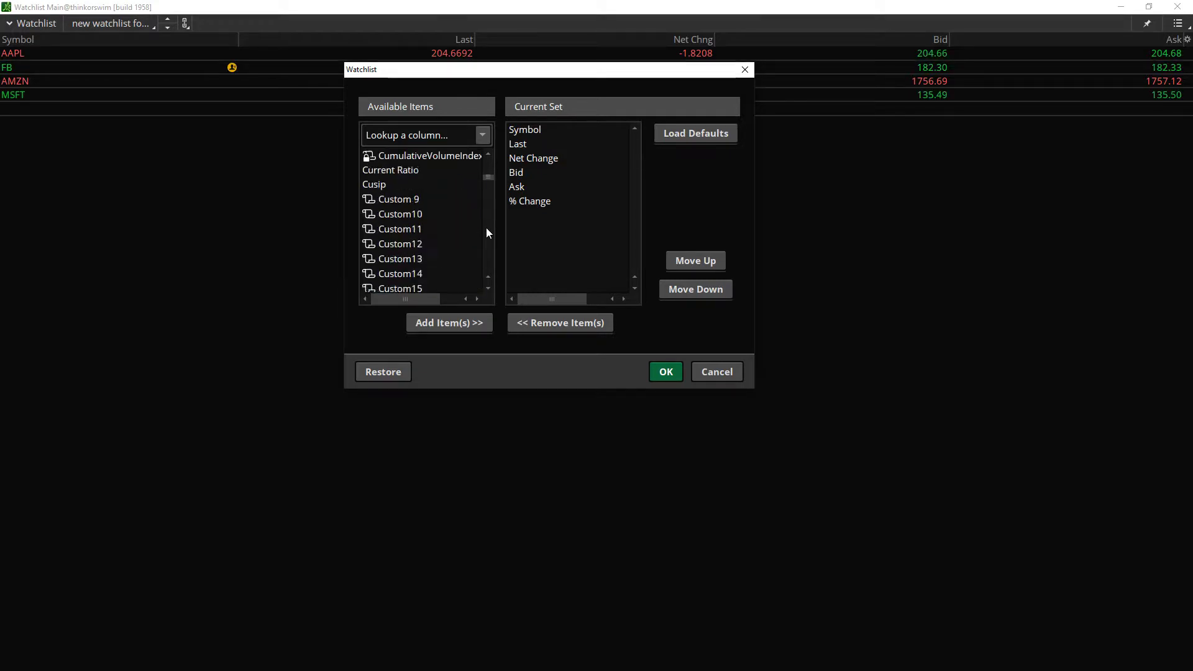
click(486, 228)
click(486, 228)
drag(489, 185, 487, 154)
Search 'hi' and add the High/Low Graph column to the set.
click(426, 135)
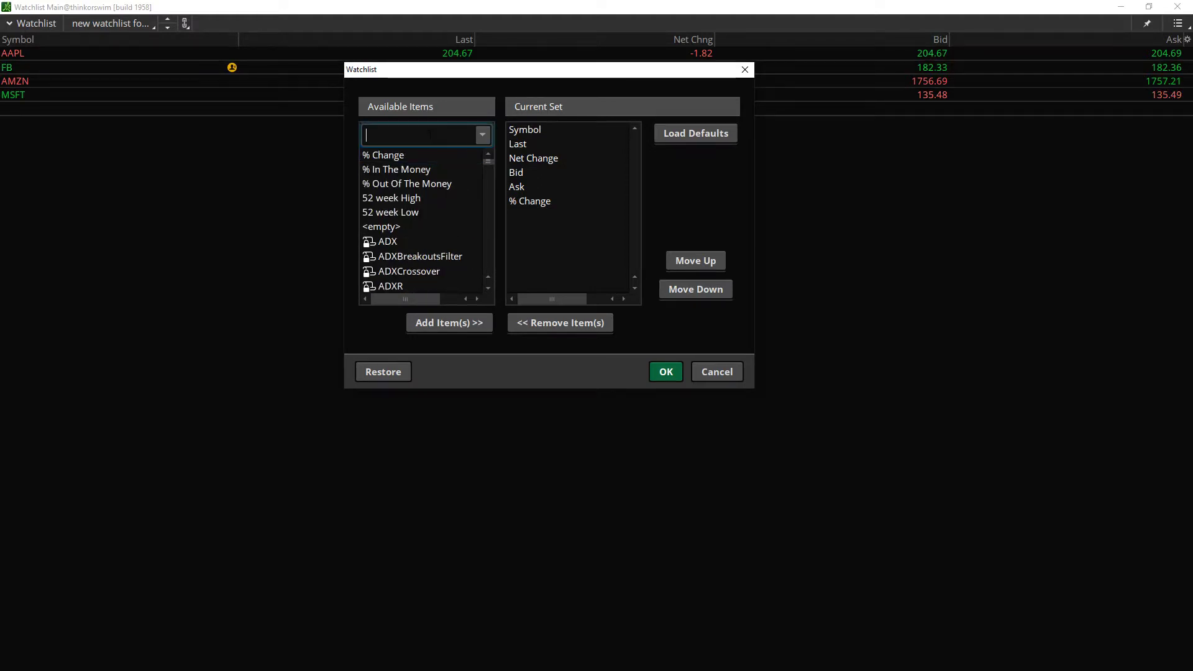
text(hi)
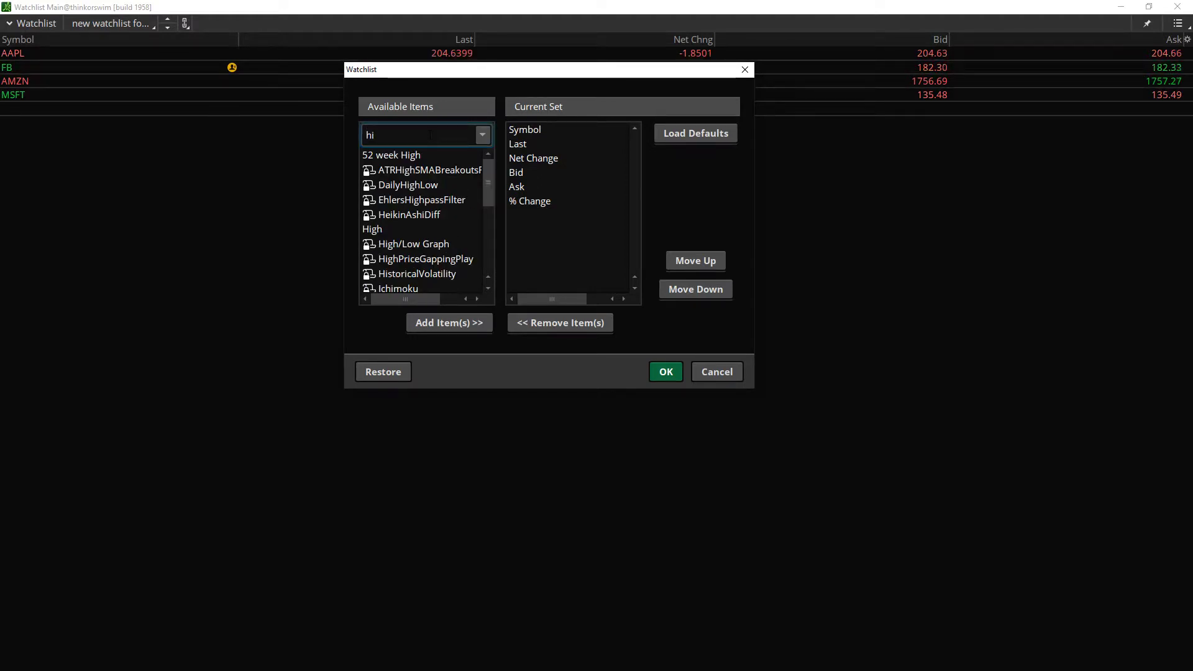
click(412, 245)
click(438, 320)
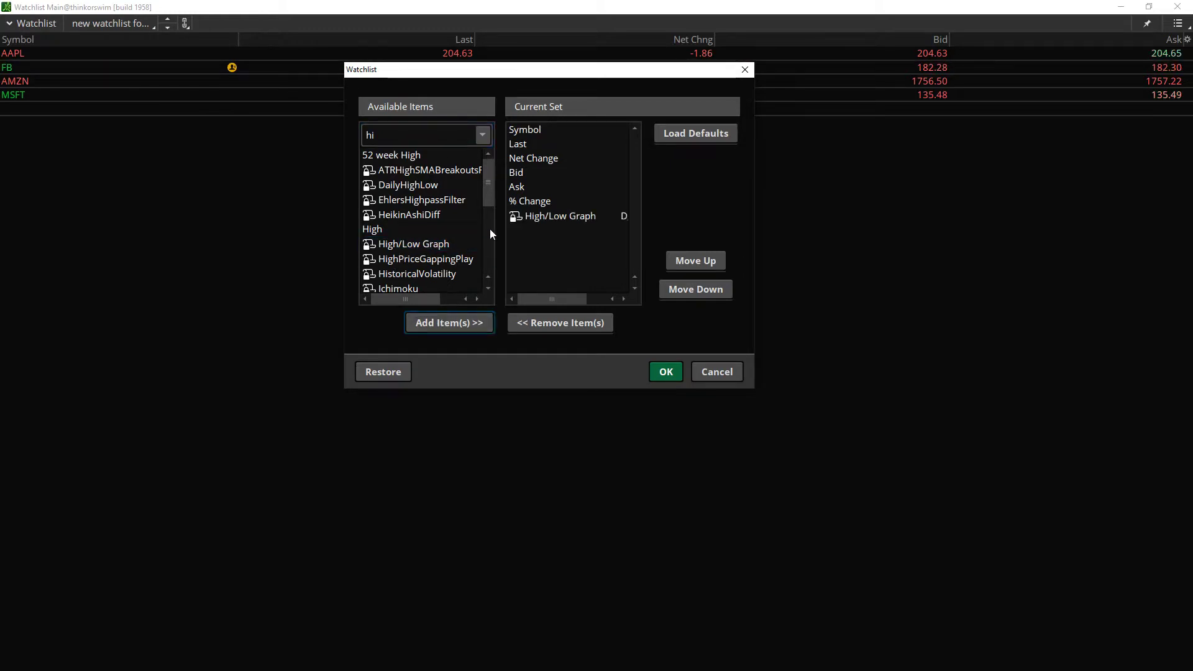
Remove the Ask and Bid columns from the current set.
click(524, 186)
click(547, 324)
click(530, 172)
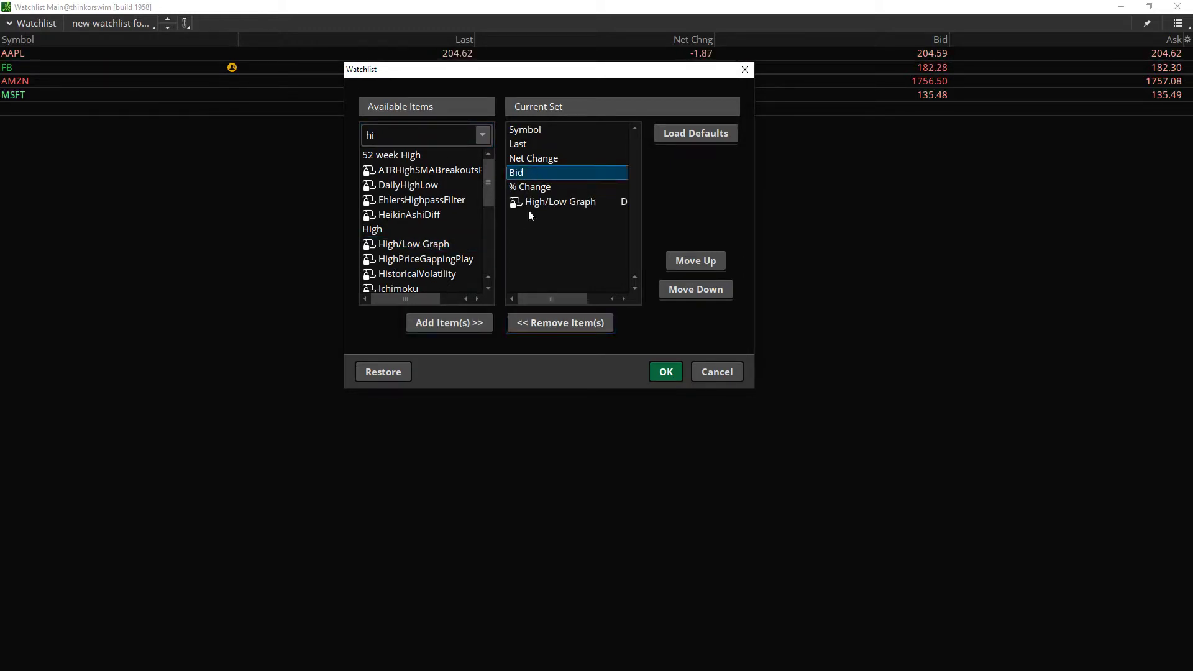
click(571, 325)
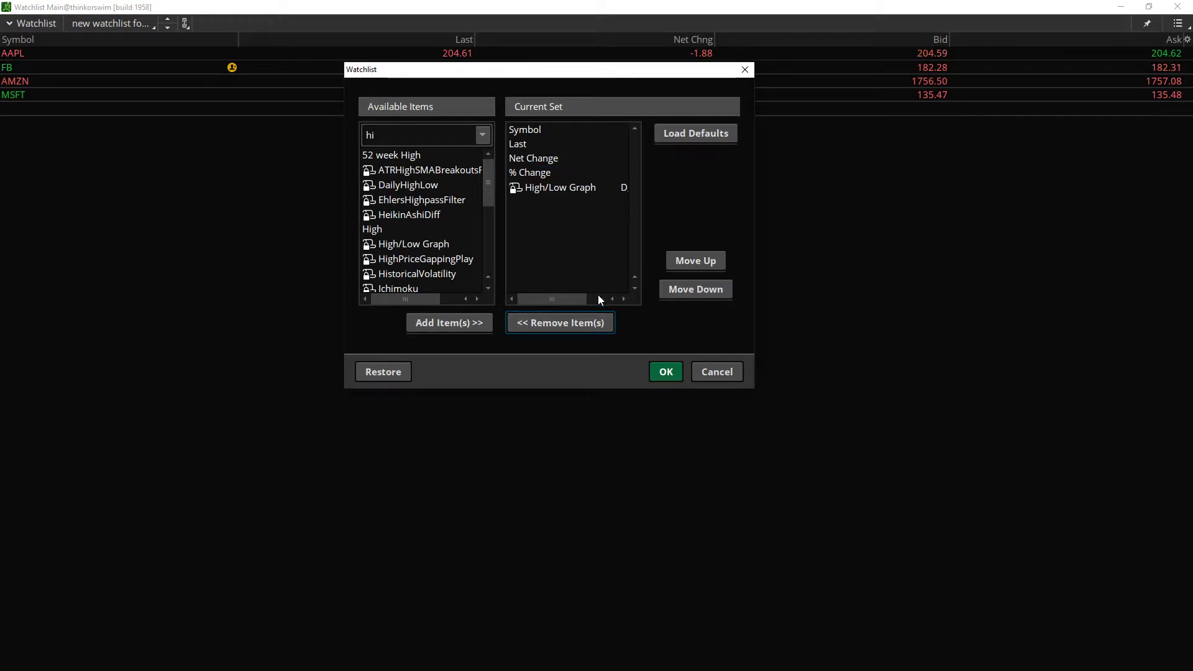
Apply the column set and check the High/Low Graph bars for the four symbols.
click(665, 372)
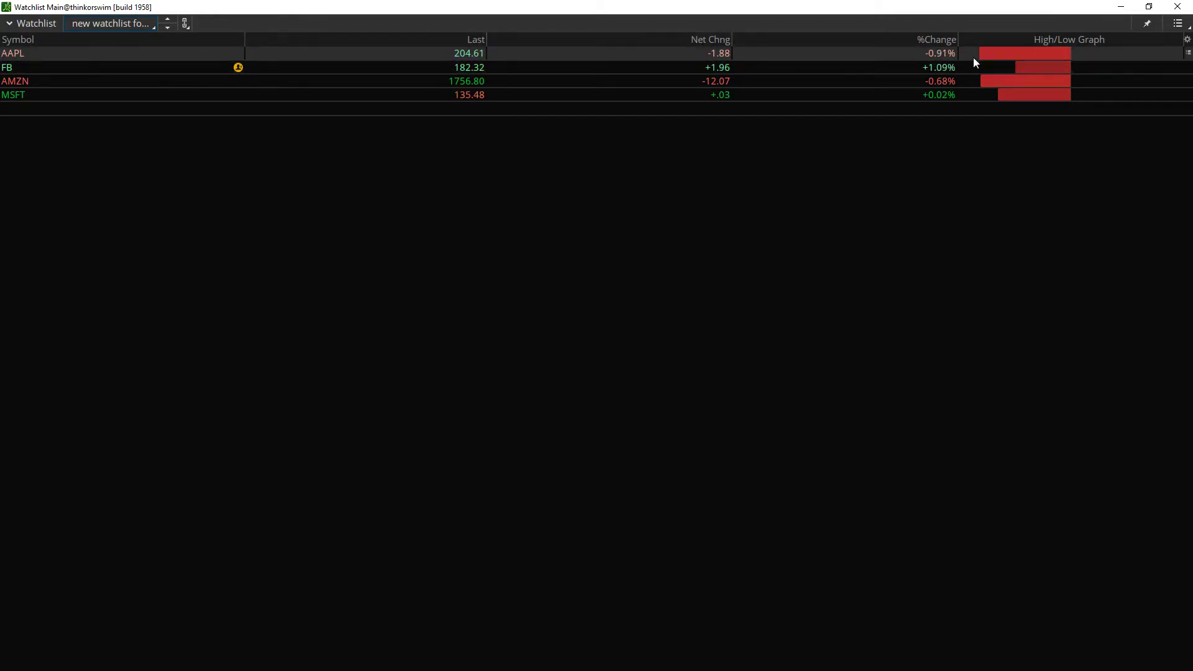
mouse_move(987, 64)
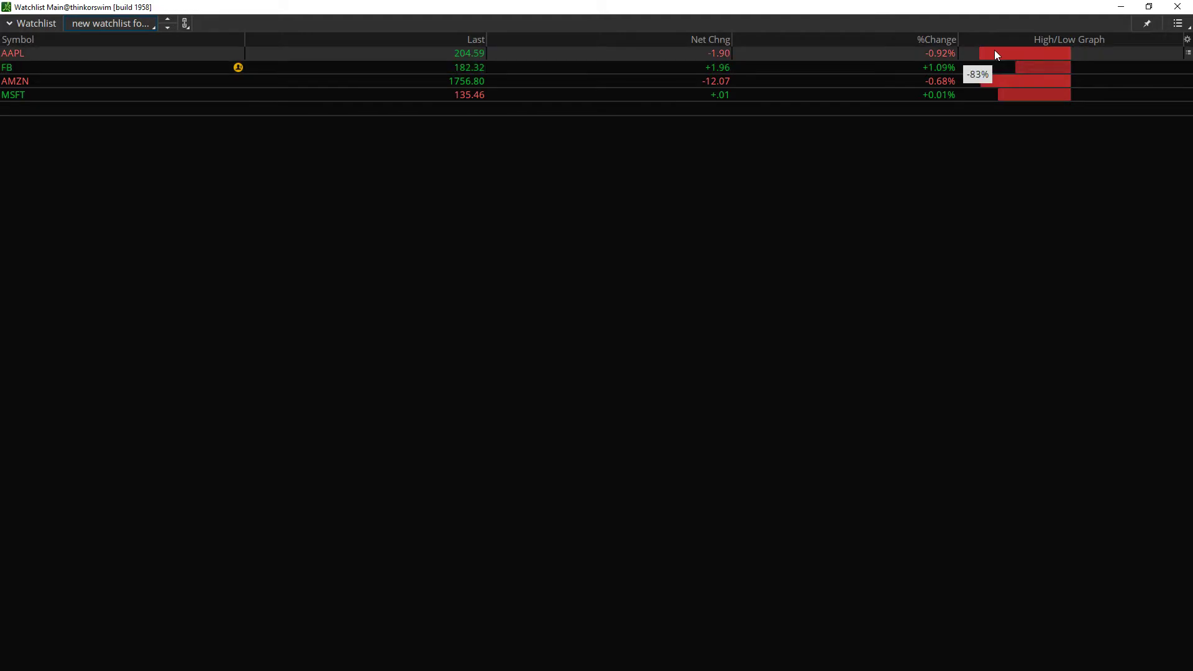
mouse_move(1028, 65)
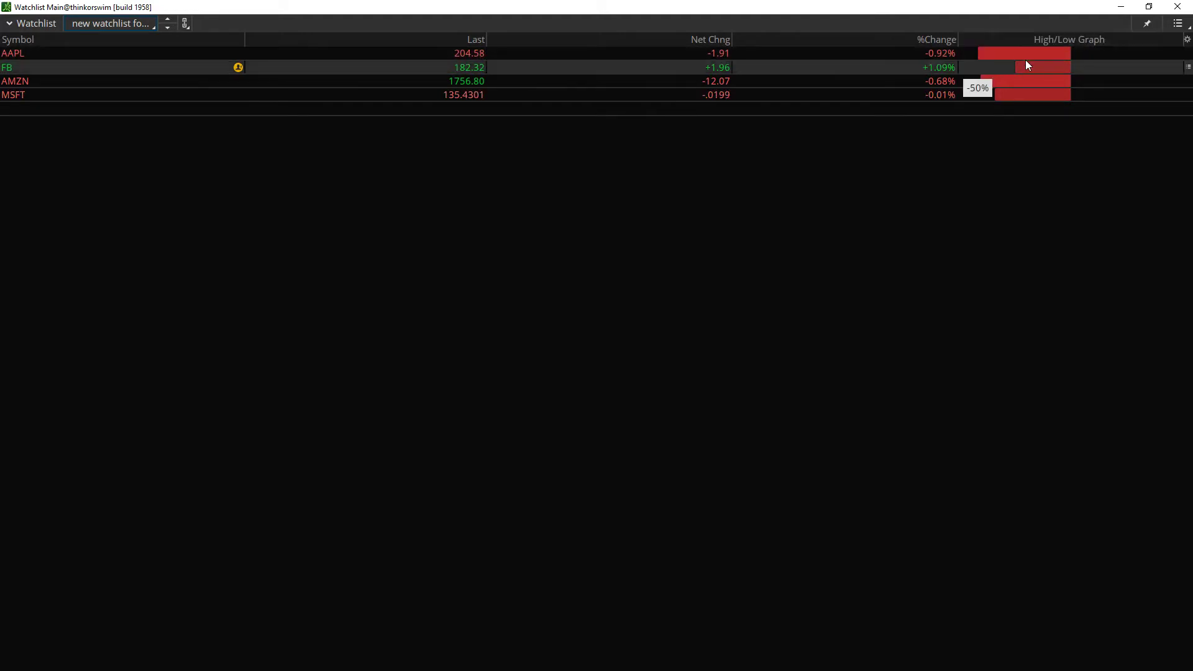
mouse_move(1019, 89)
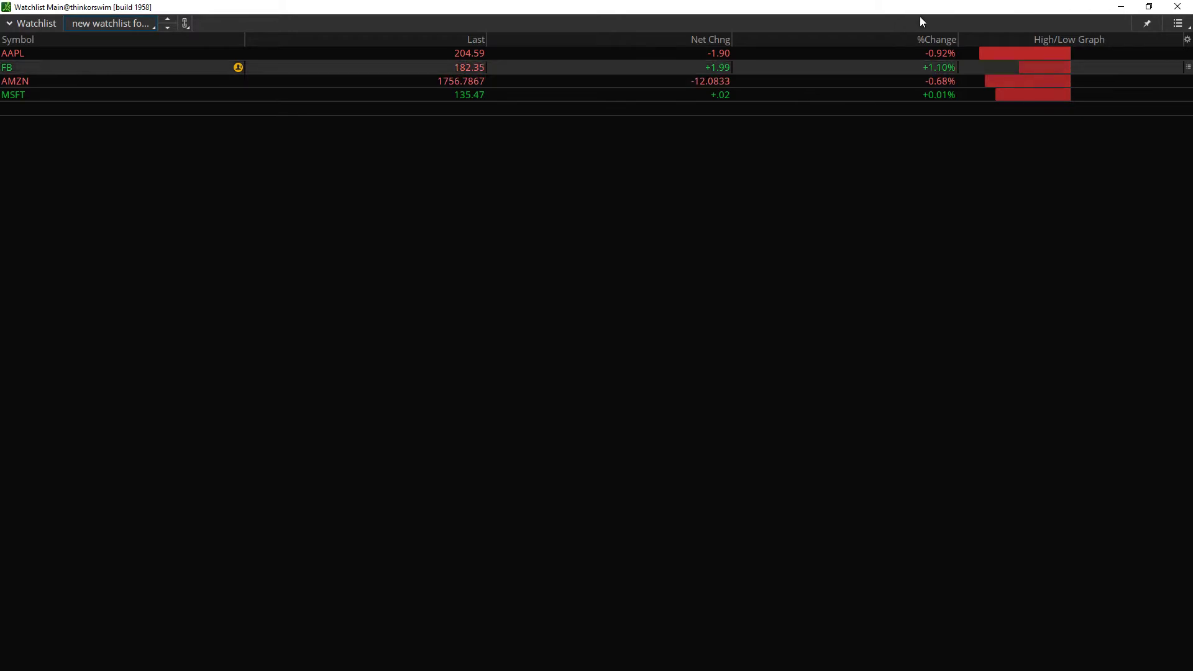
click(1177, 25)
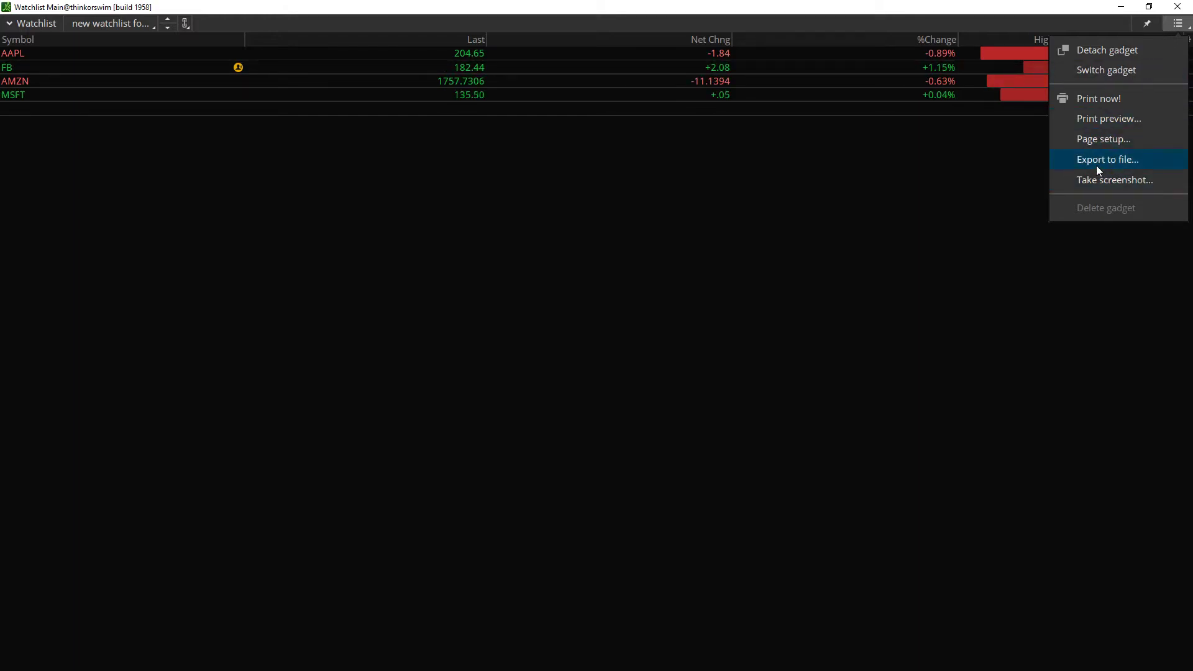
click(990, 179)
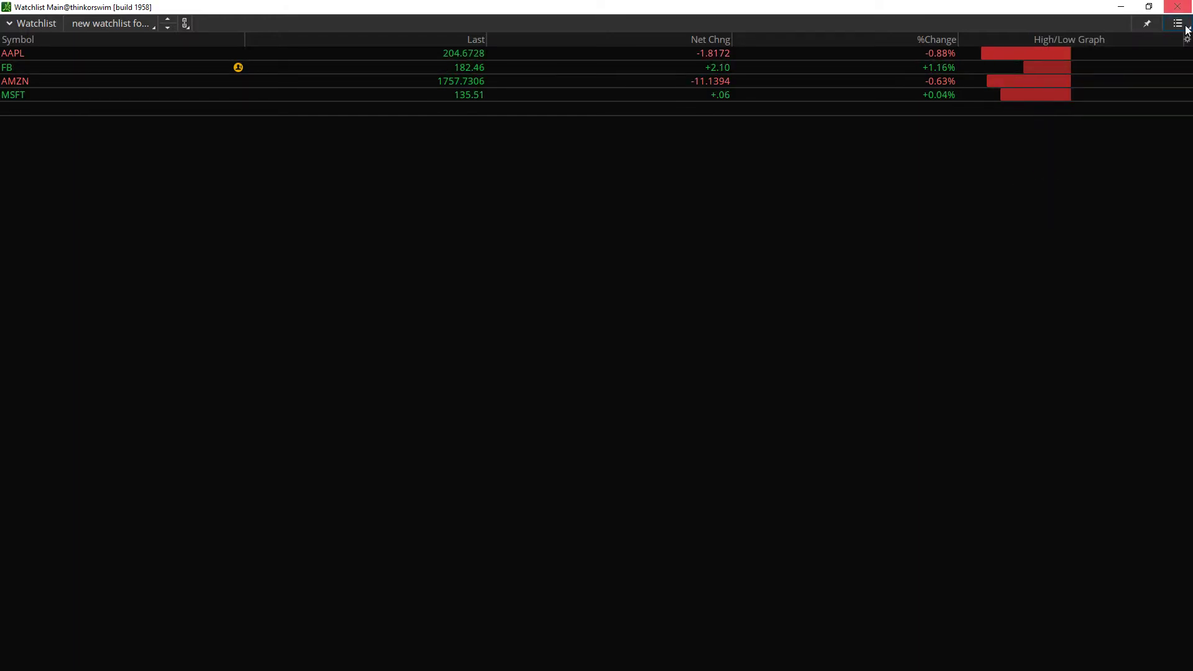
click(1147, 23)
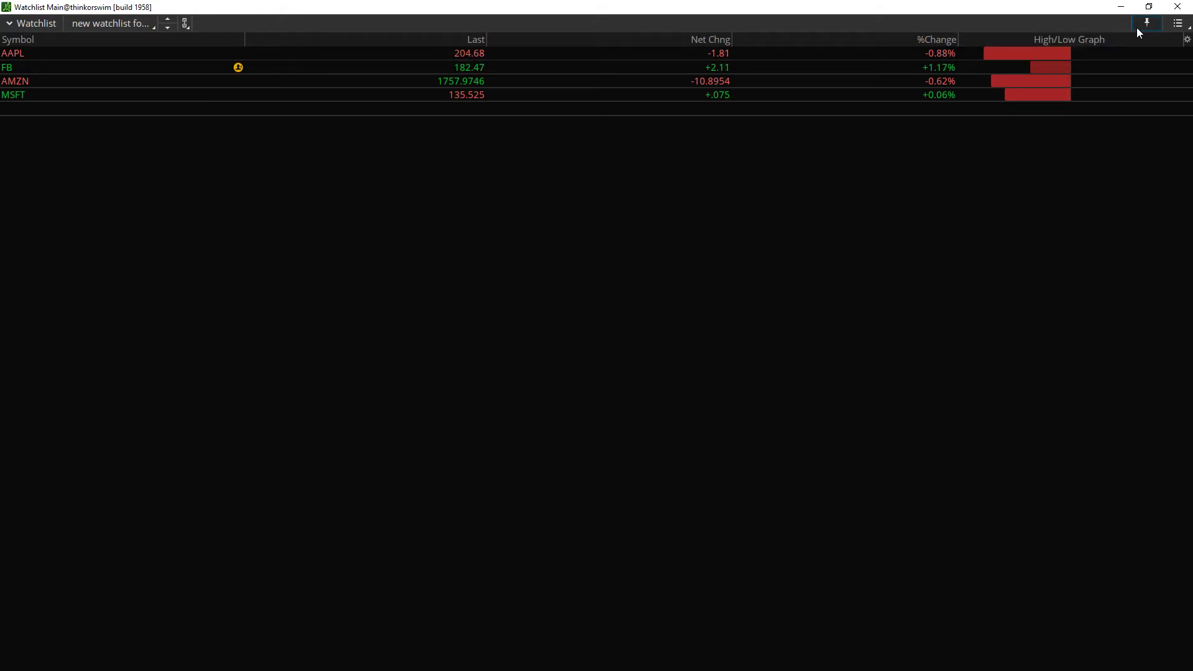
click(1137, 27)
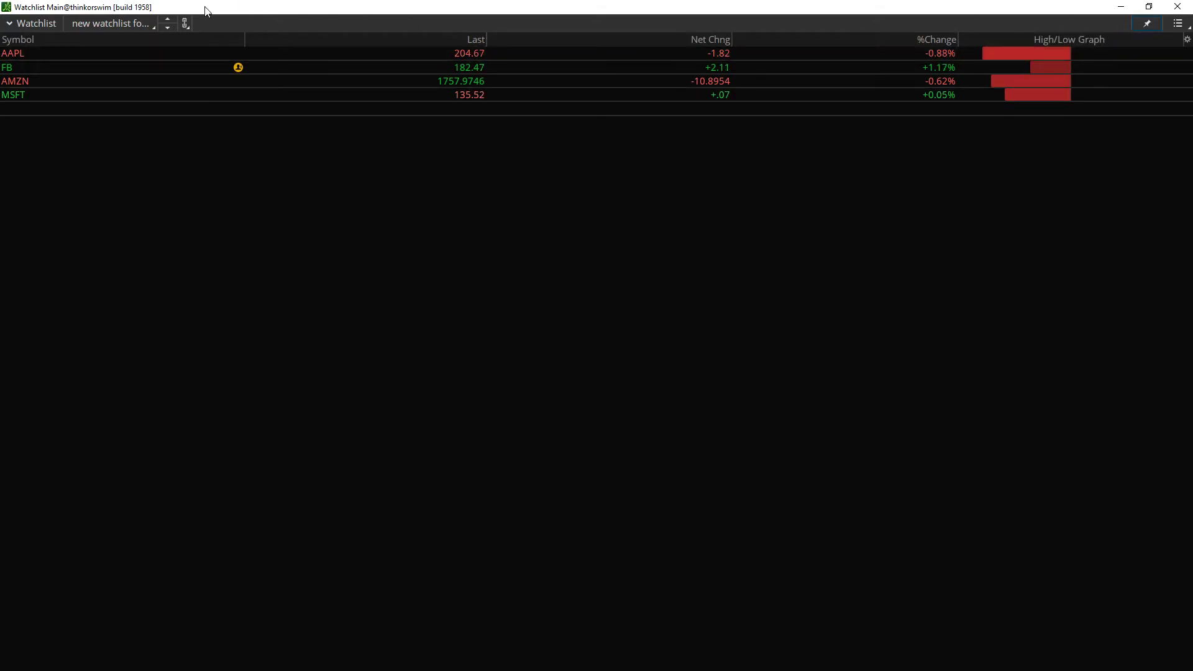
click(122, 27)
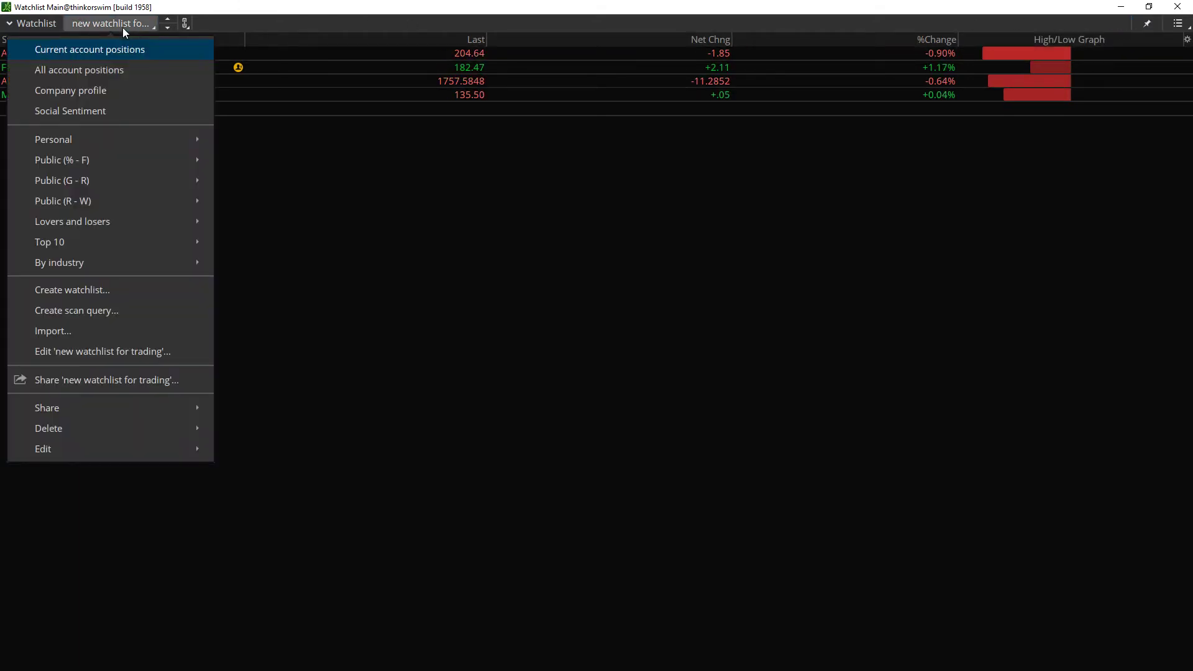
mouse_move(185, 407)
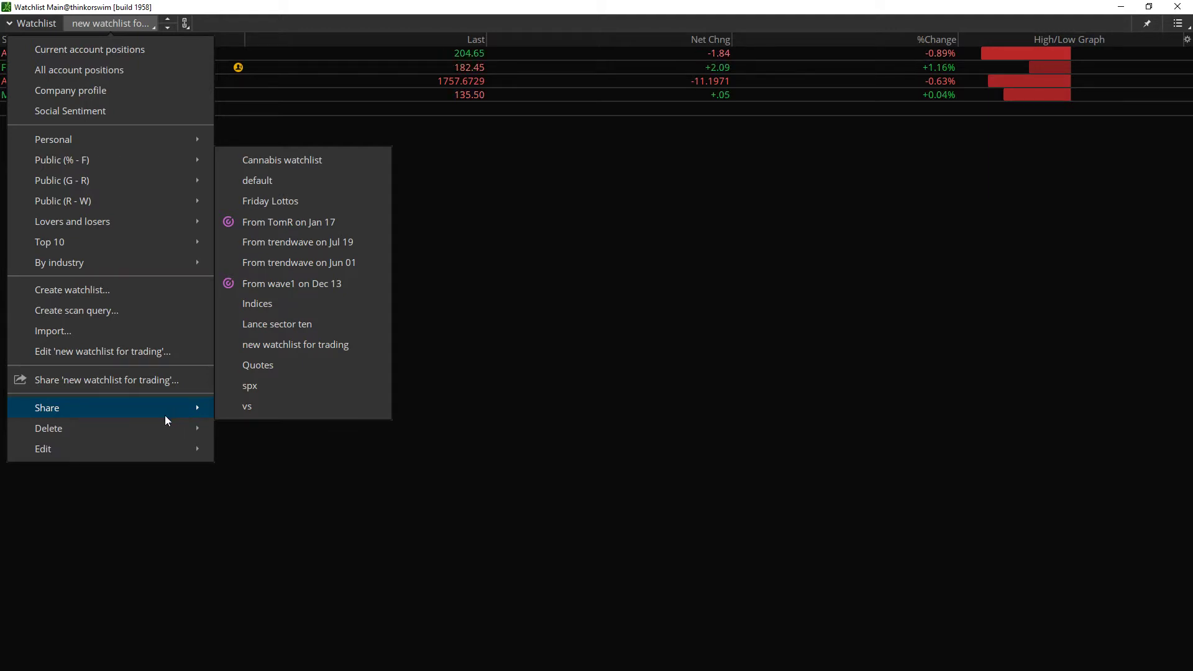
mouse_move(142, 144)
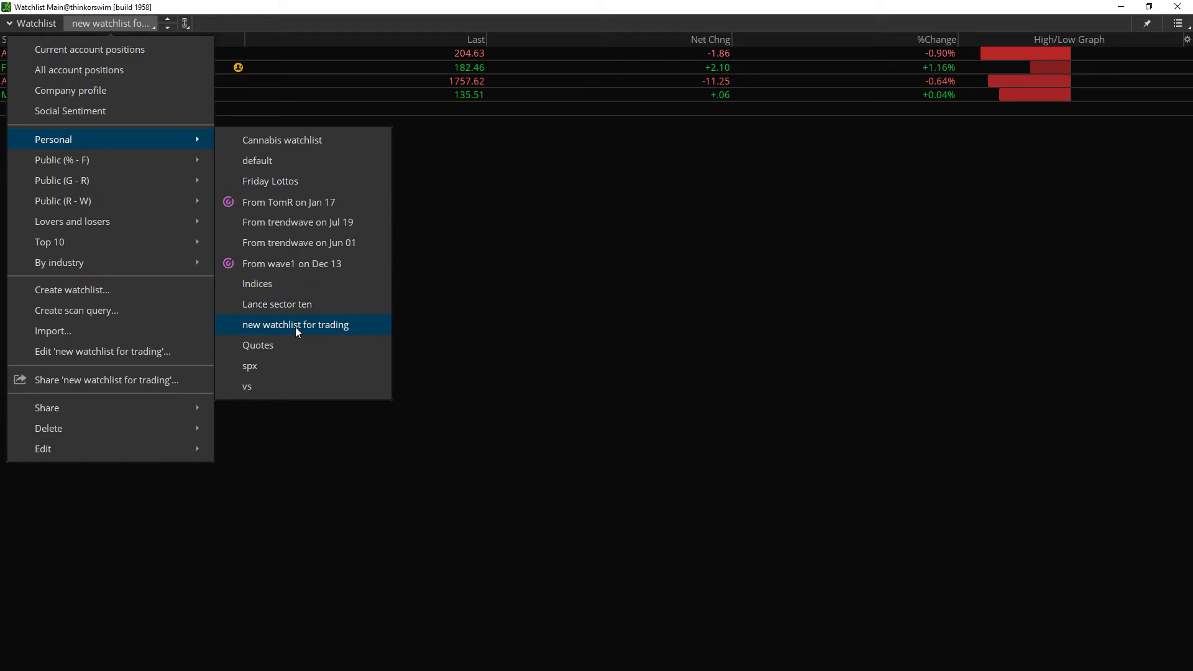
click(516, 202)
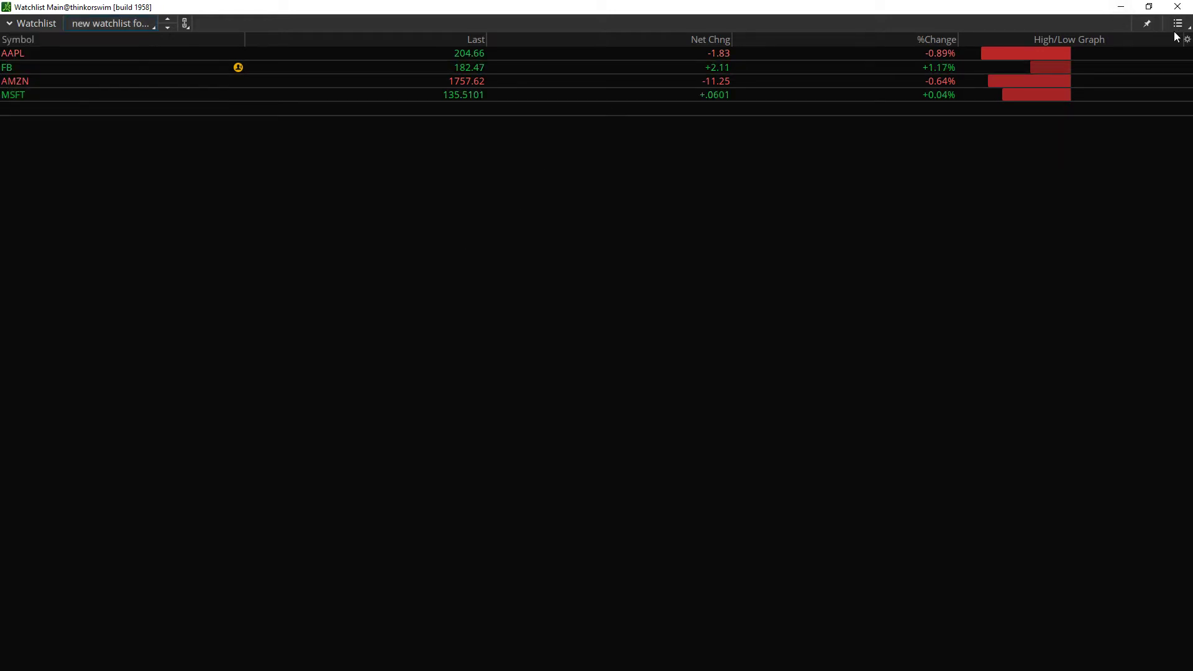
Restore and resize the floating watchlist window, then close it.
click(1149, 7)
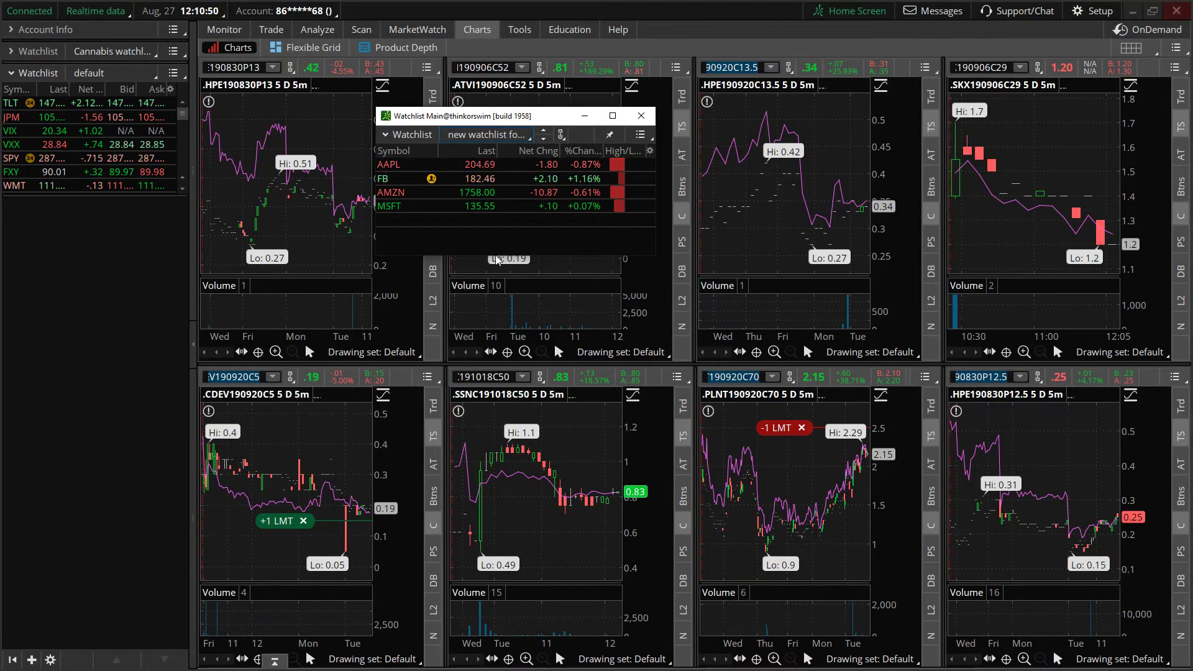
drag(497, 255, 418, 662)
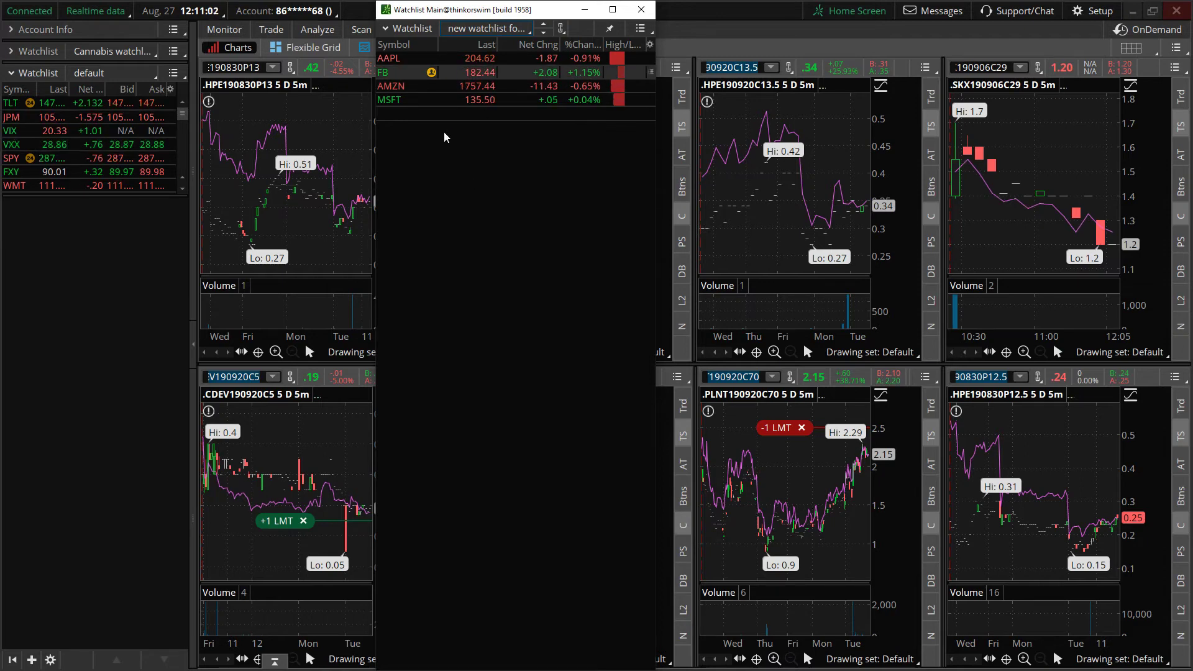
click(640, 10)
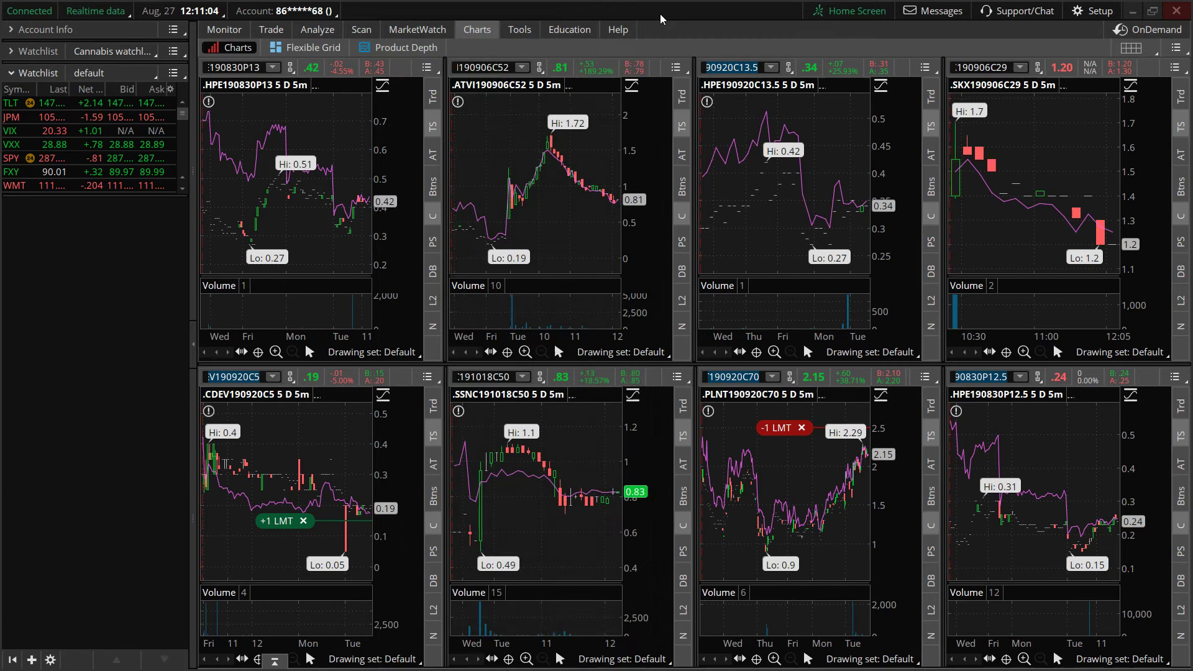
click(1089, 12)
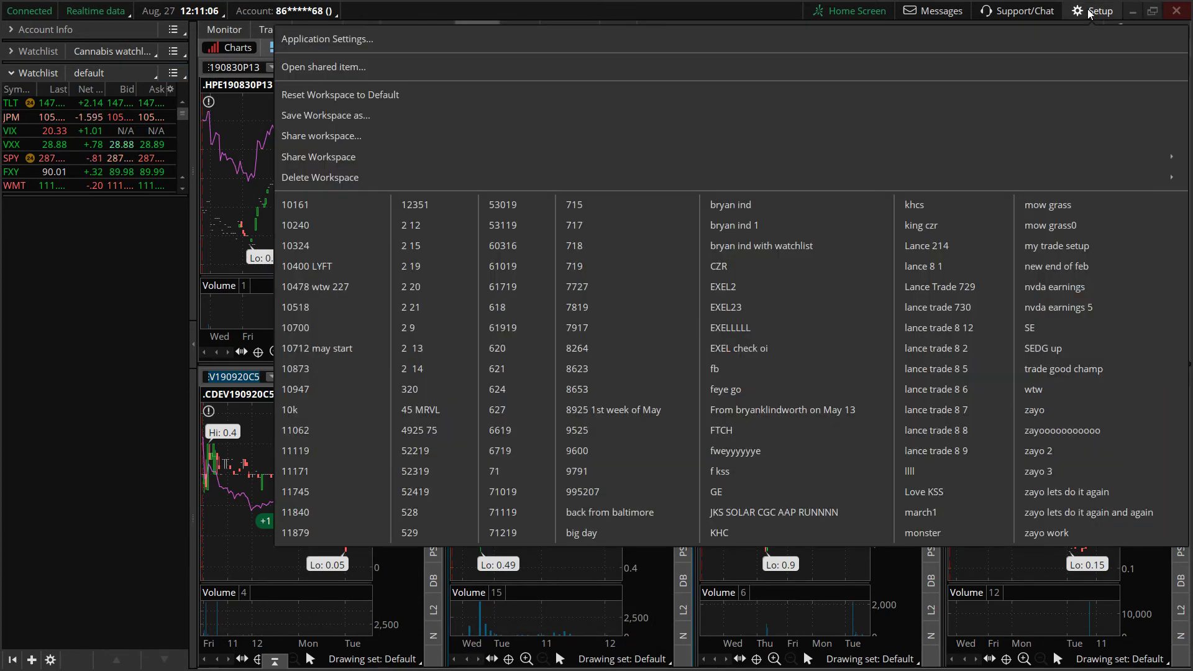
click(426, 121)
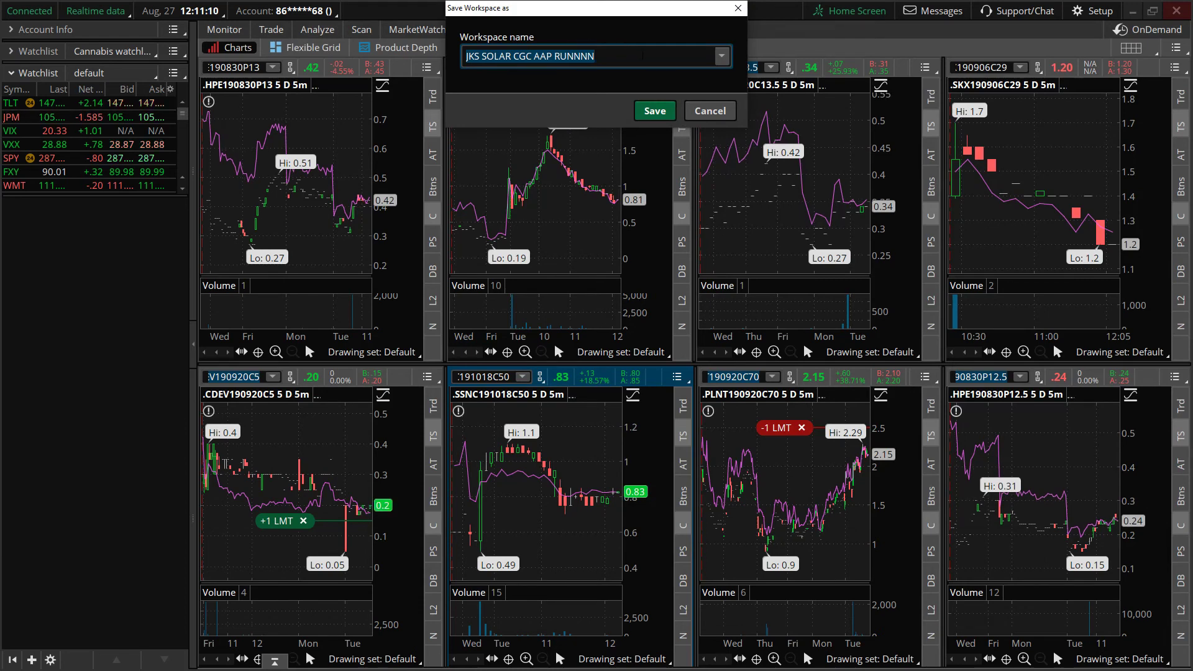
click(702, 113)
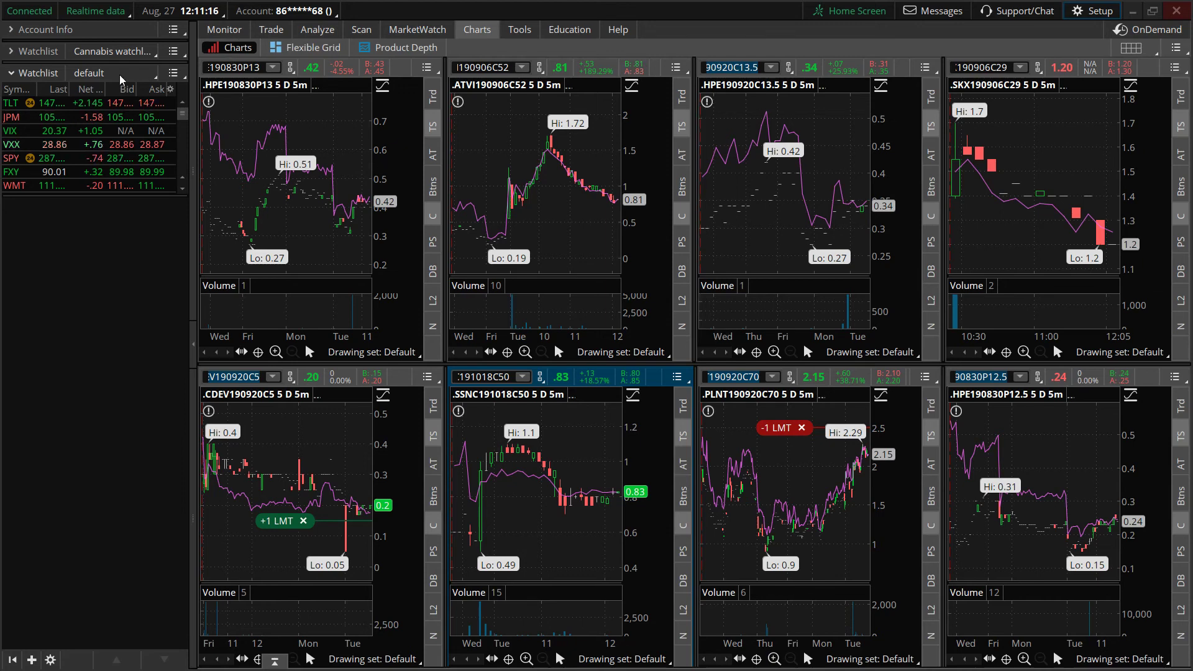
Load 'new watchlist for trading' from the Personal lists into the sidebar watchlist.
click(169, 72)
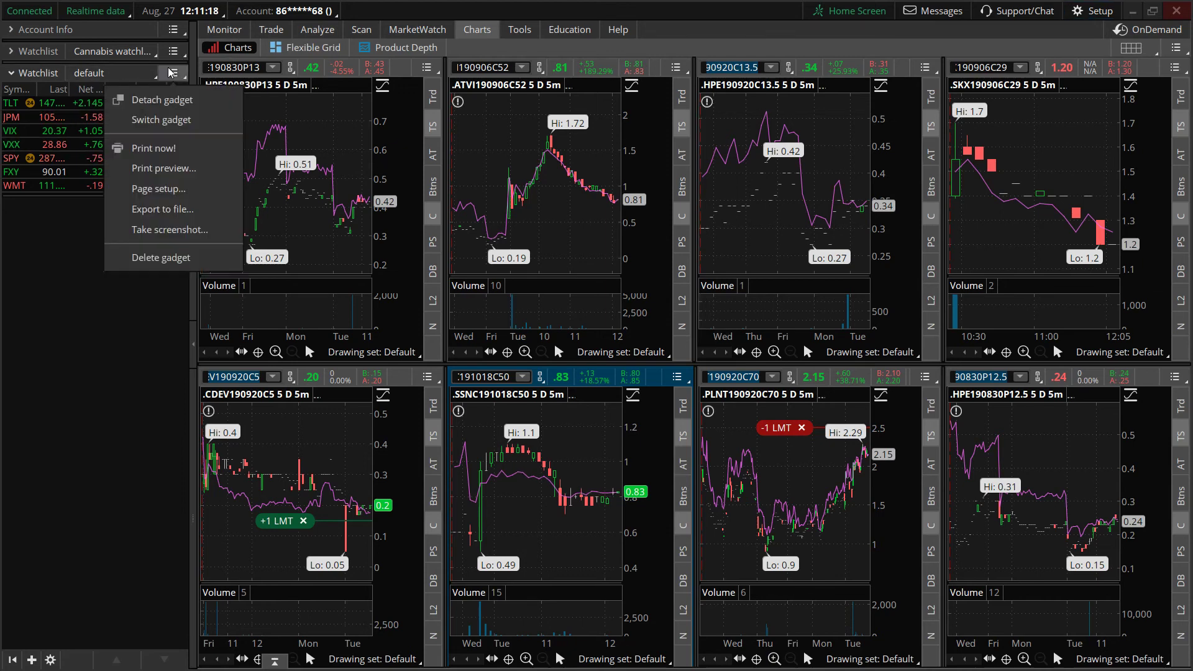
click(123, 74)
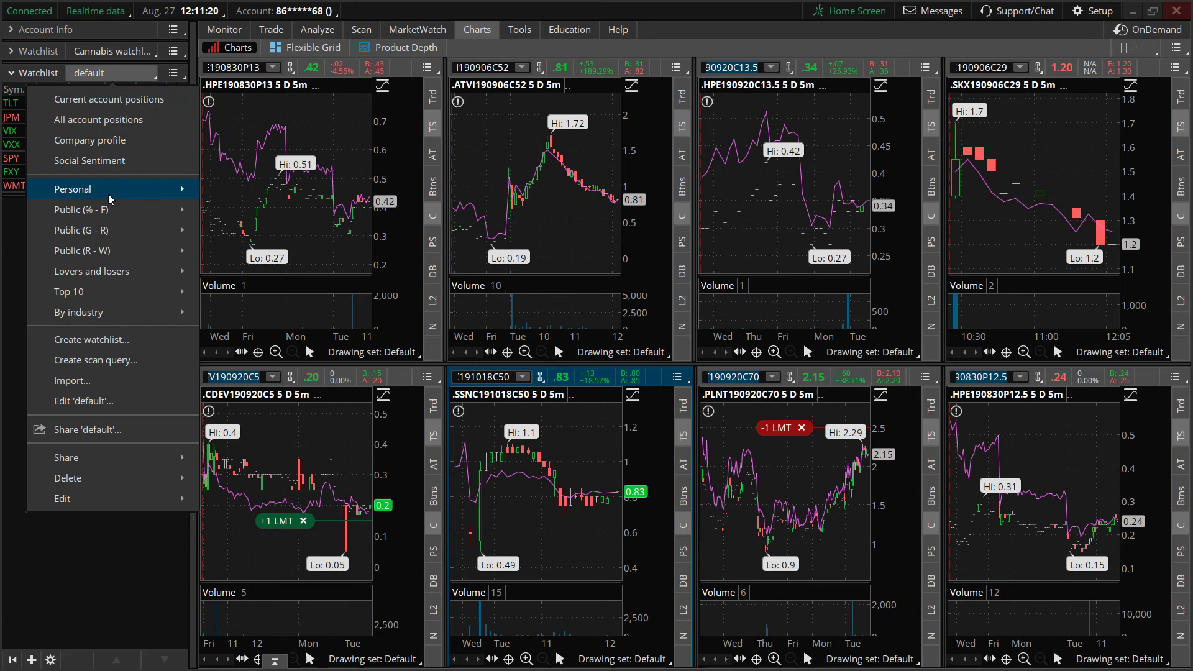
mouse_move(111, 199)
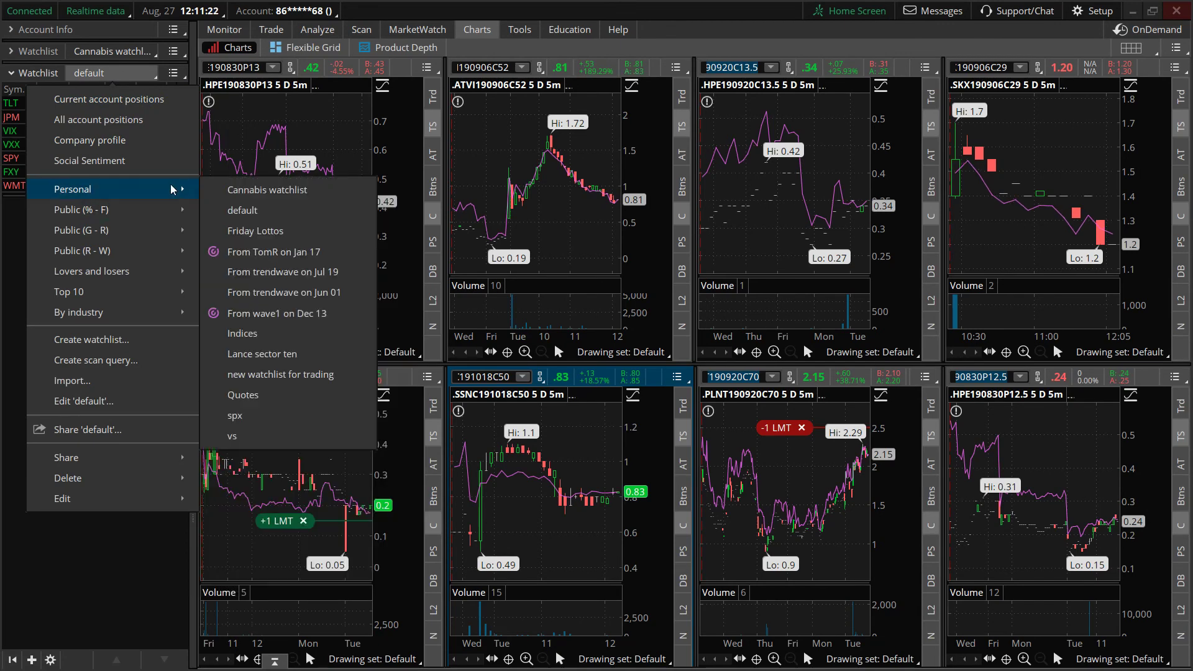
click(276, 386)
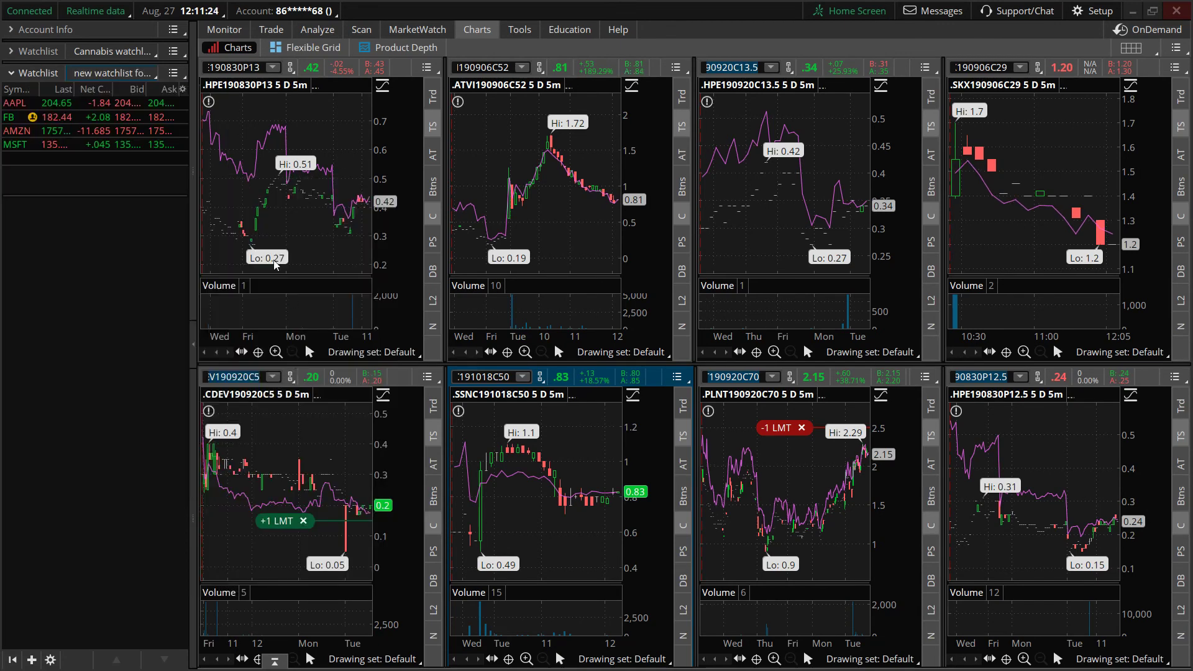